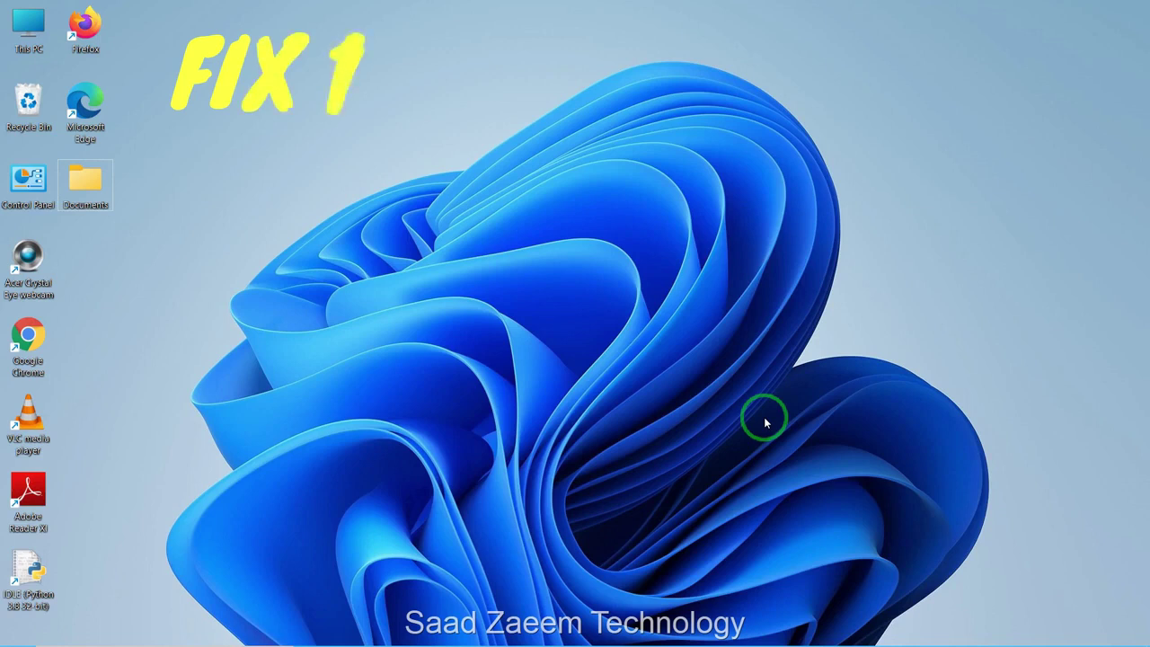
# - Go to the Windows Update page in Settings from the quick settings panel
pyautogui.moveTo(955, 623)
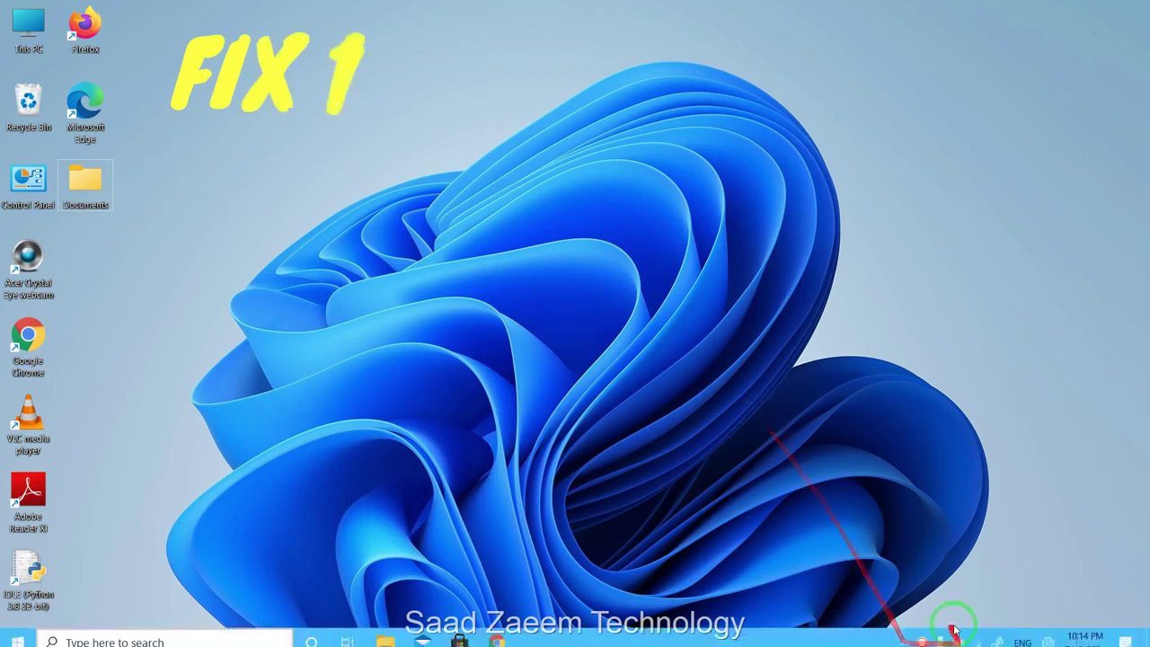
pyautogui.click(1043, 635)
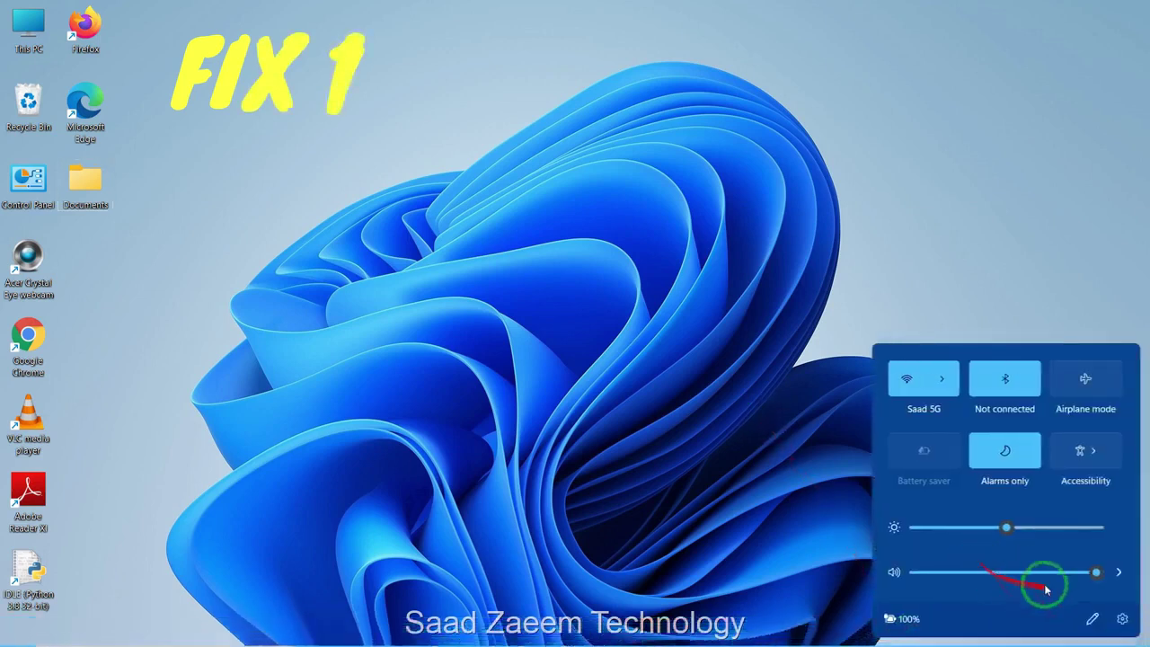
pyautogui.click(747, 536)
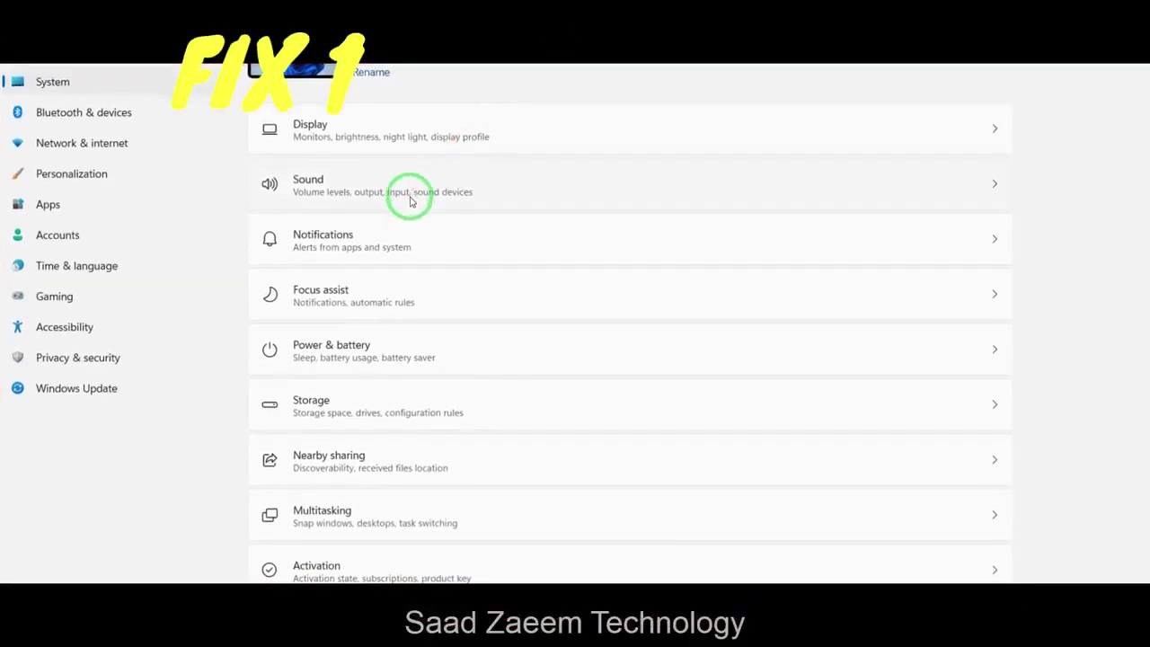
pyautogui.click(103, 394)
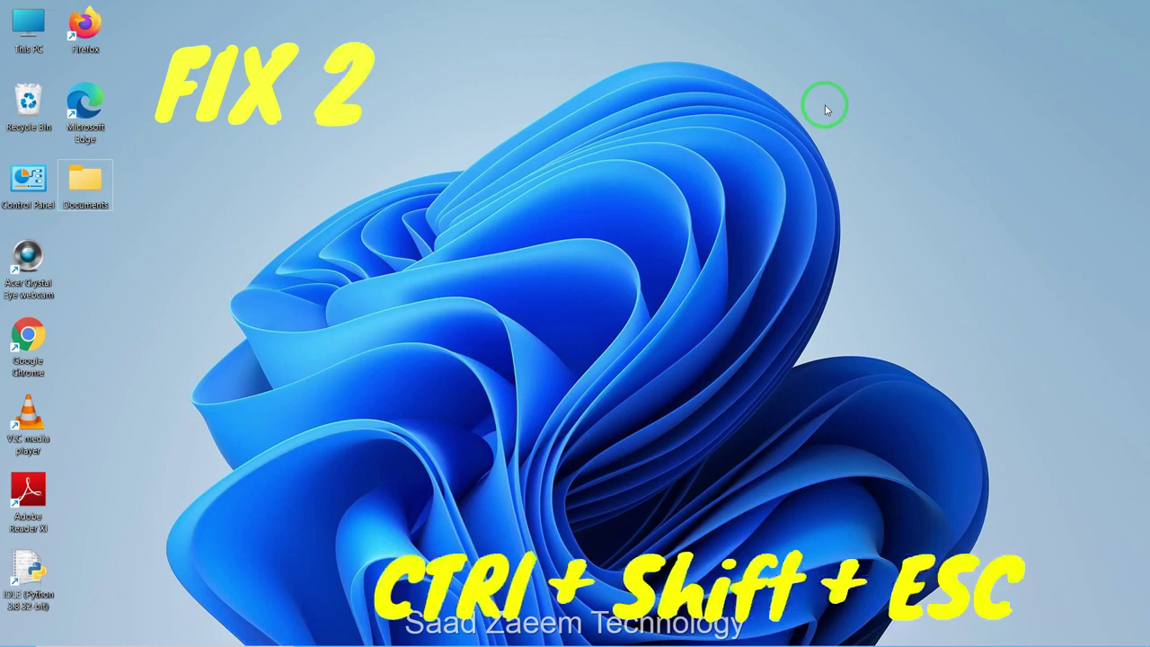
# - Review the startup apps in Task Manager, then close it
pyautogui.hotkey('ctrl', 'shift', 'Escape')
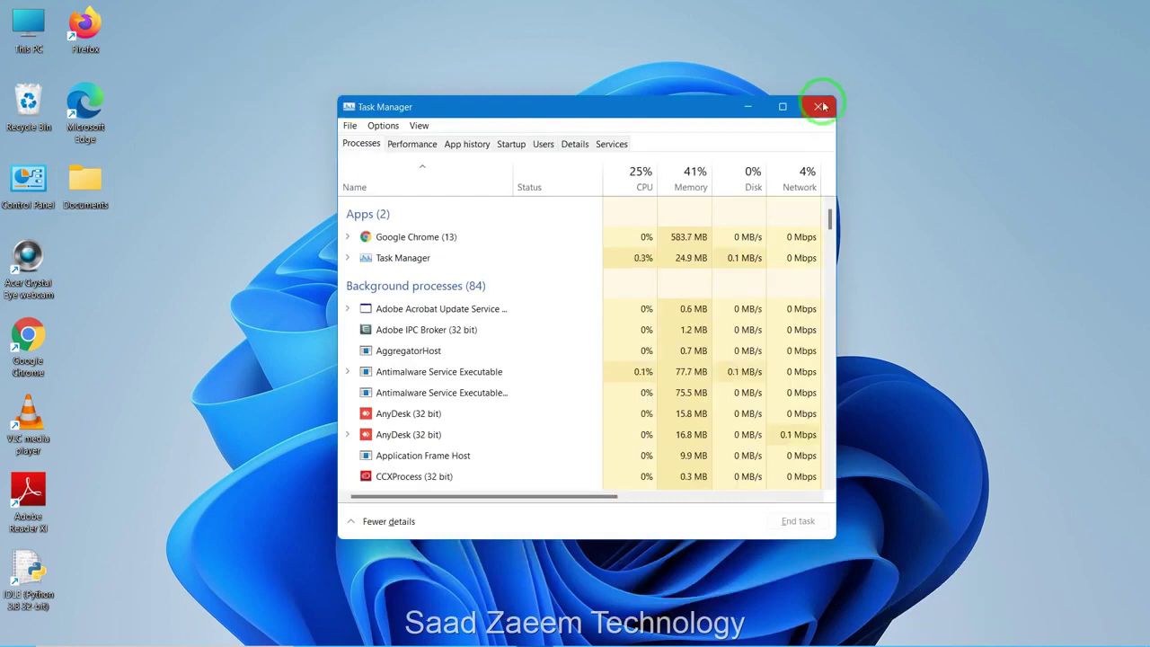
pyautogui.click(511, 145)
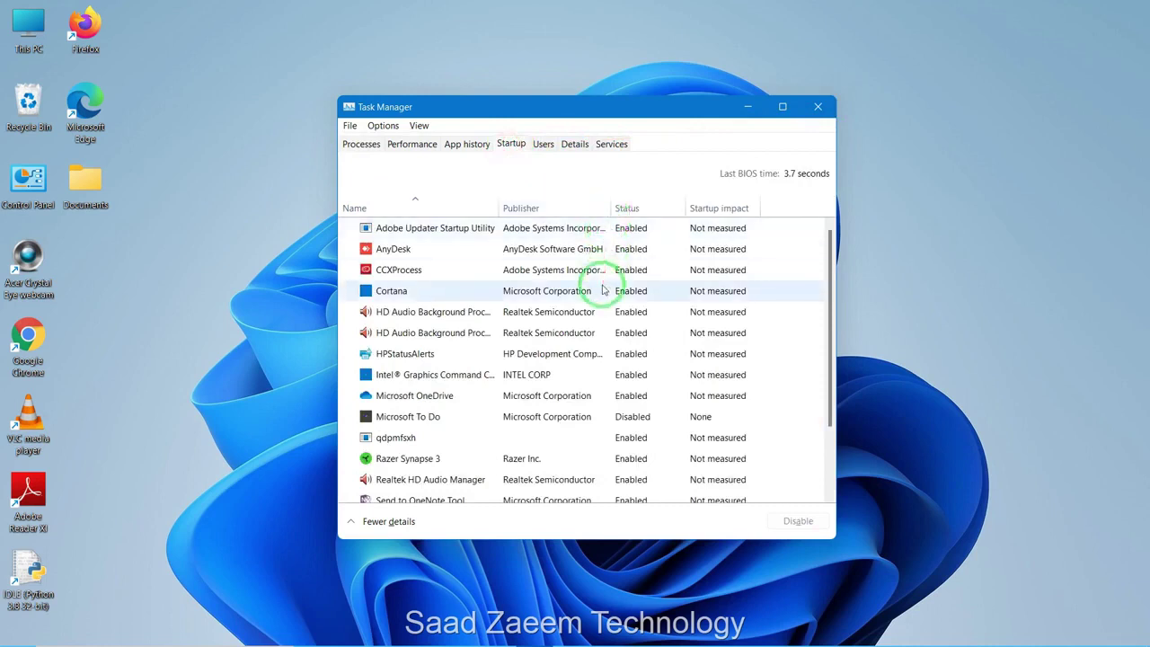
pyautogui.scroll(-1, 603, 290)
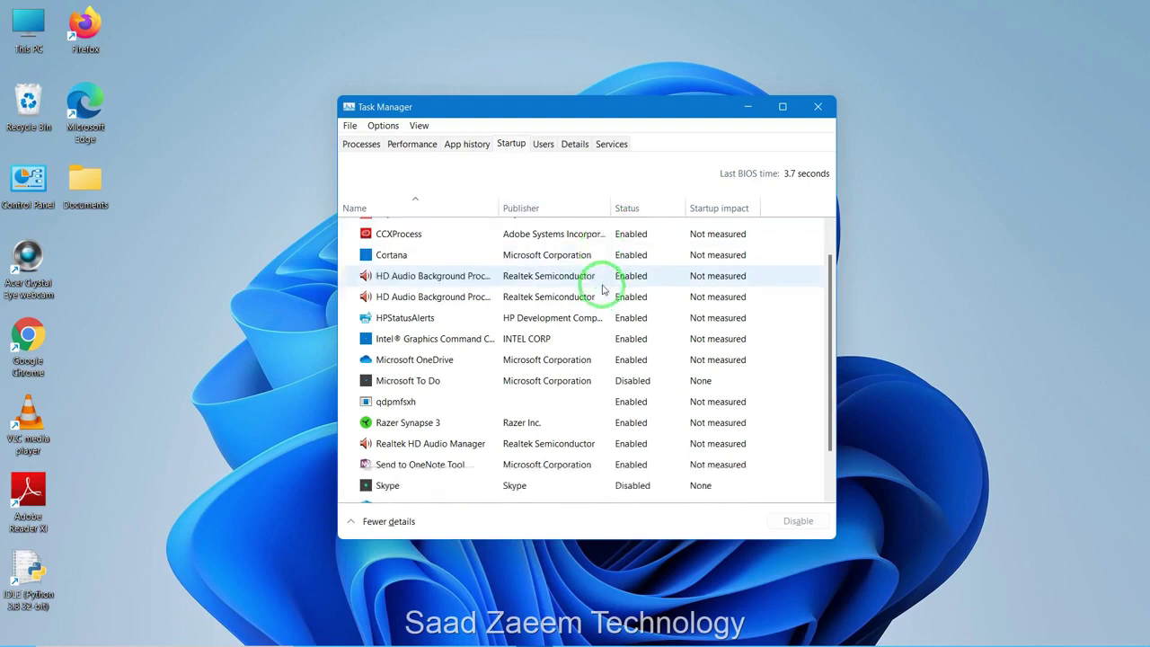
pyautogui.scroll(1, 602, 290)
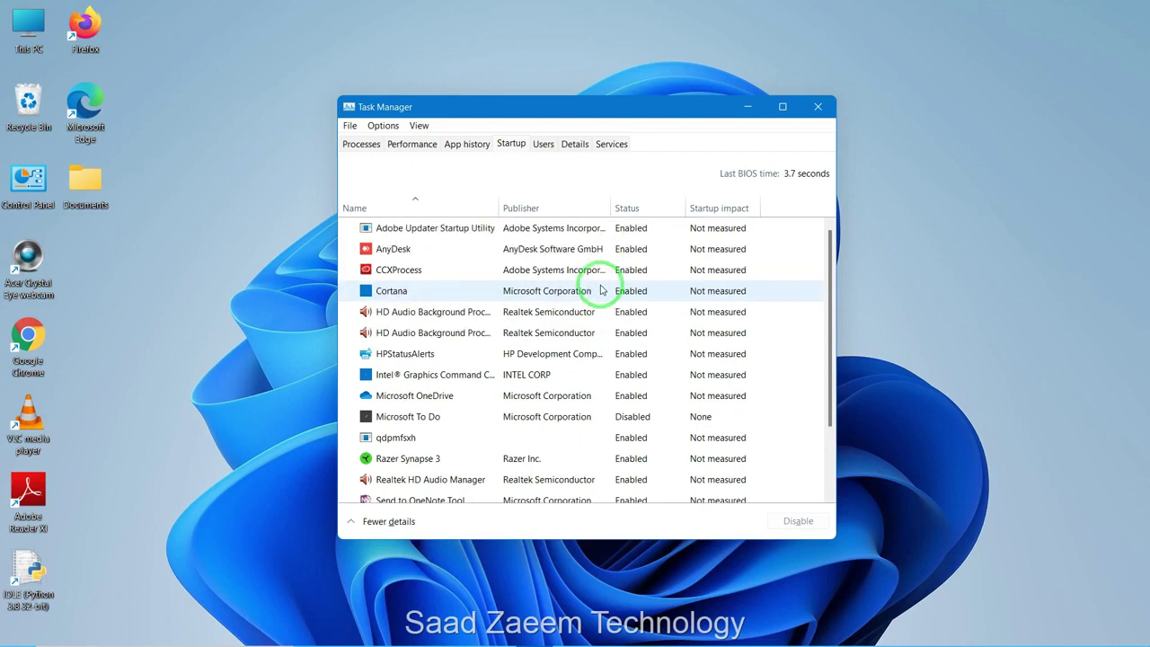
pyautogui.click(747, 106)
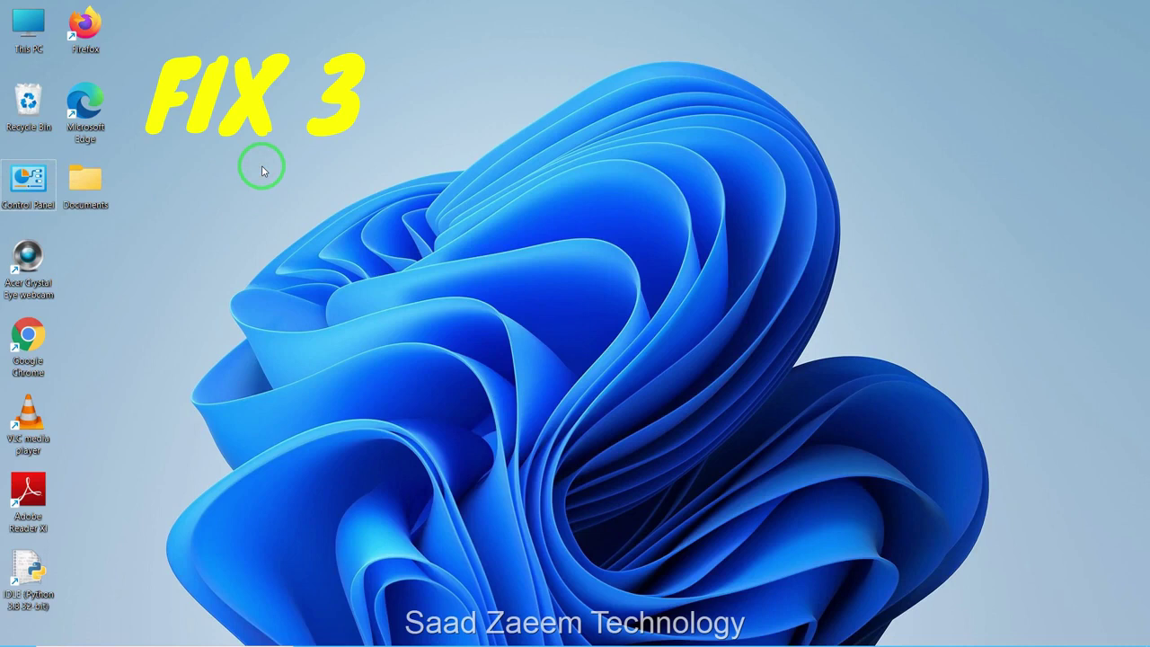
# - Replace the old netplwiz entry in the Run box with 'Control' to open Control Panel
pyautogui.press('super+r')
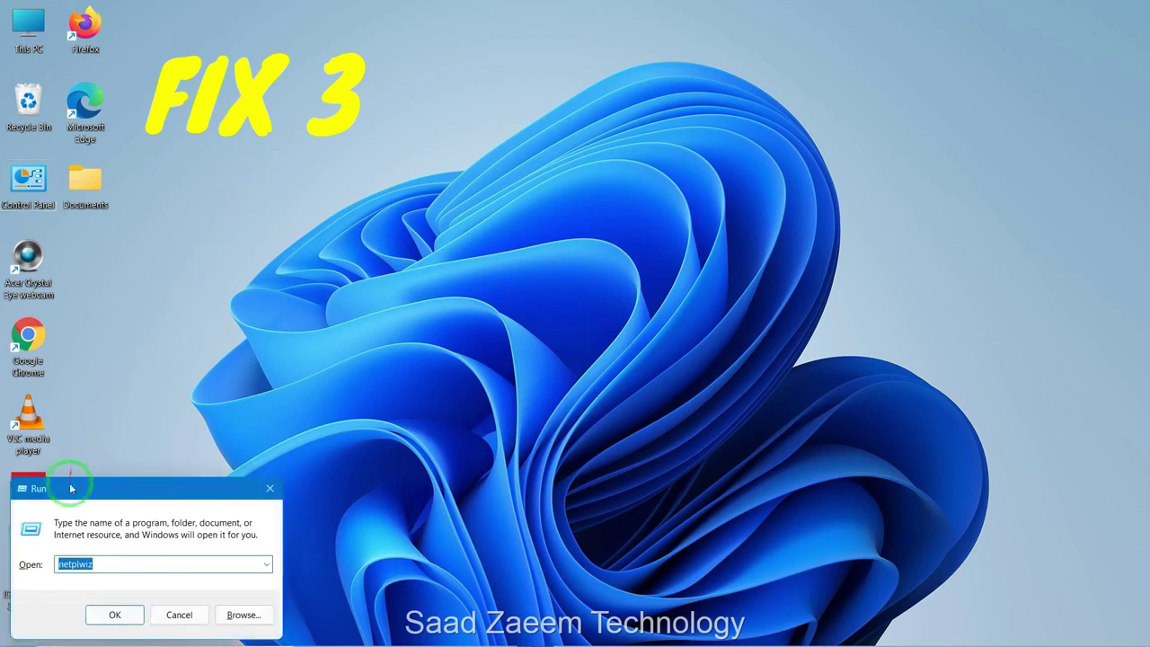
pyautogui.moveTo(72, 490); pyautogui.dragTo(389, 209)
pyautogui.moveTo(440, 278); pyautogui.dragTo(329, 282)
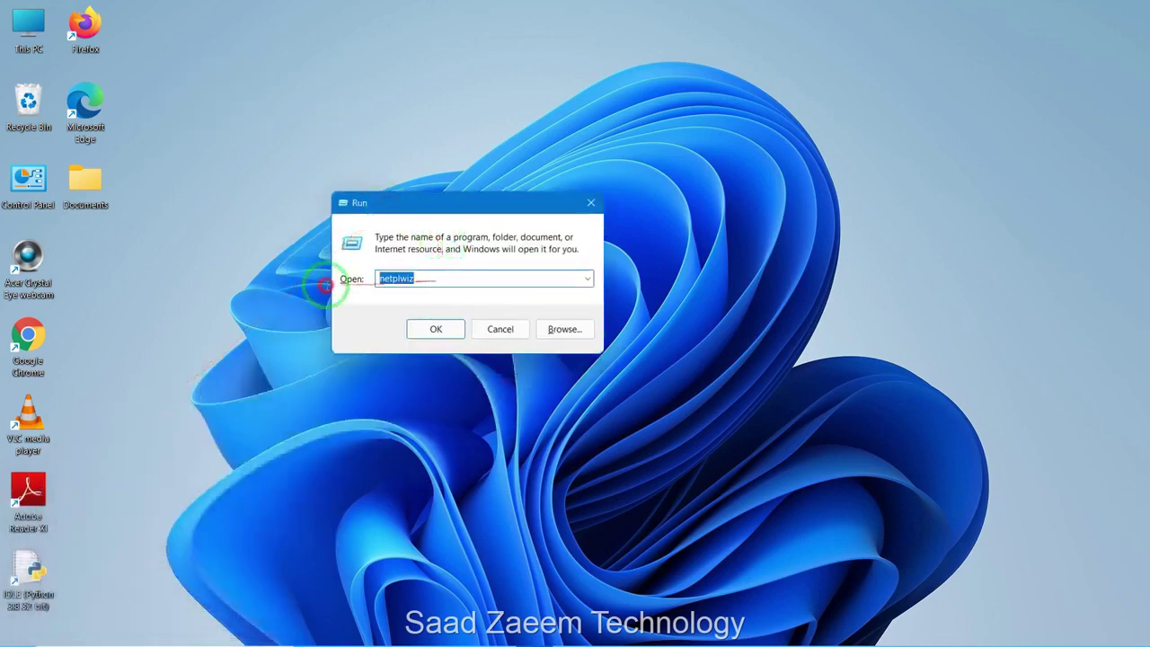
pyautogui.press('BackSpace')
pyautogui.write('Control')
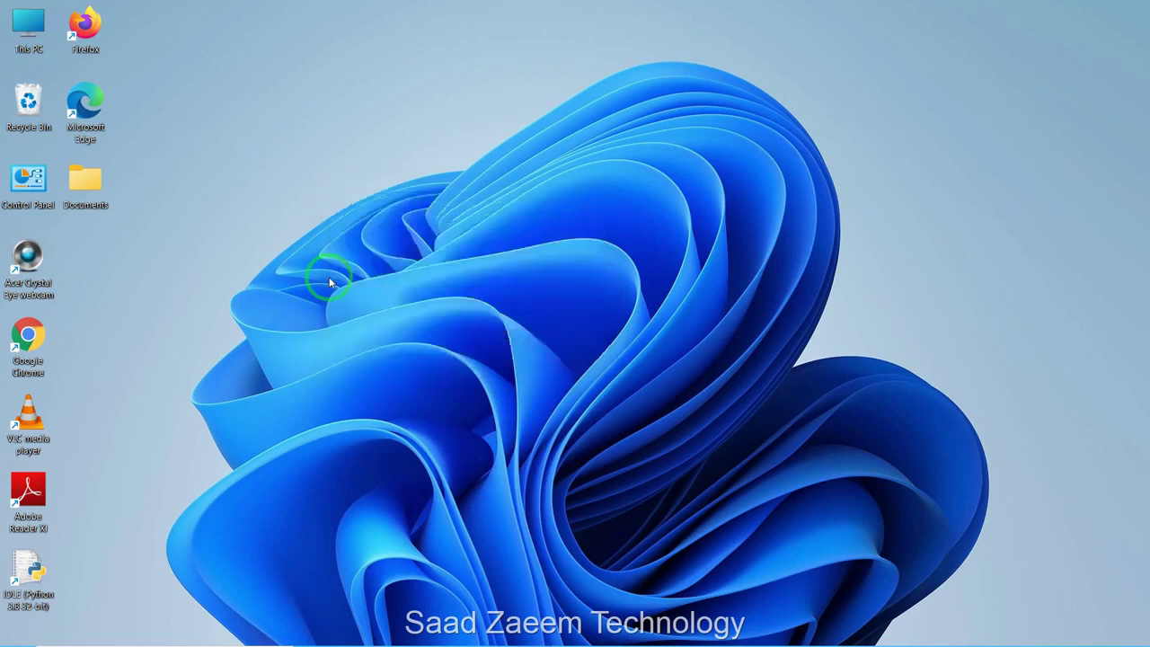
pyautogui.press('Return')
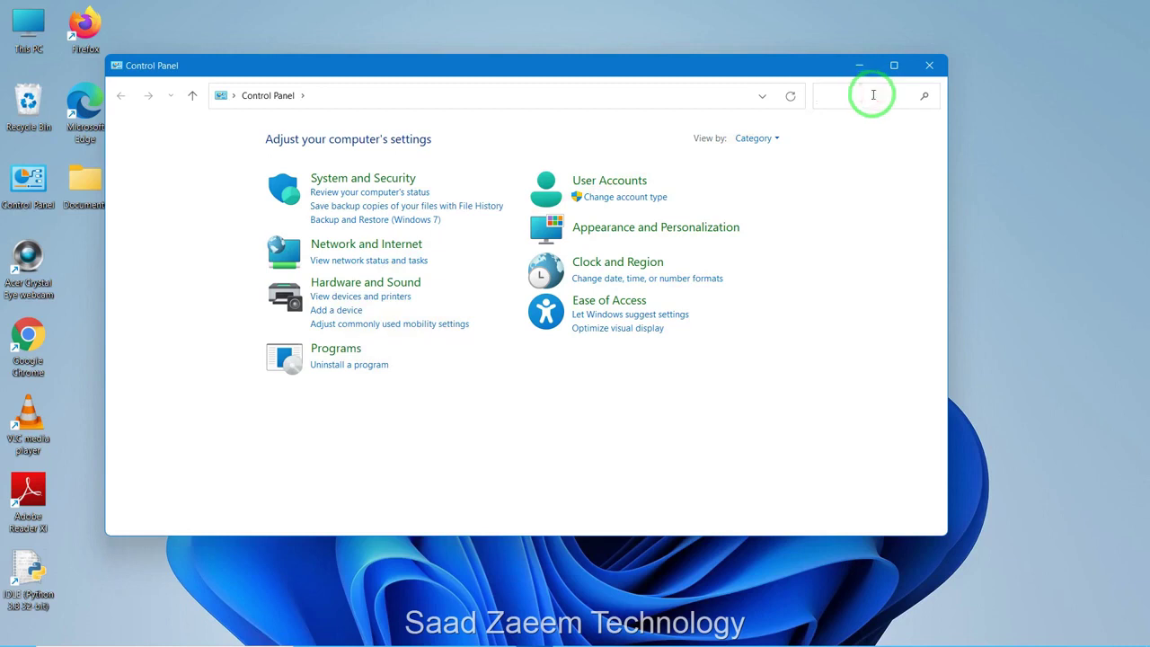
# - Search Control Panel for 'Power' and open Power Options
pyautogui.write('Poweer')
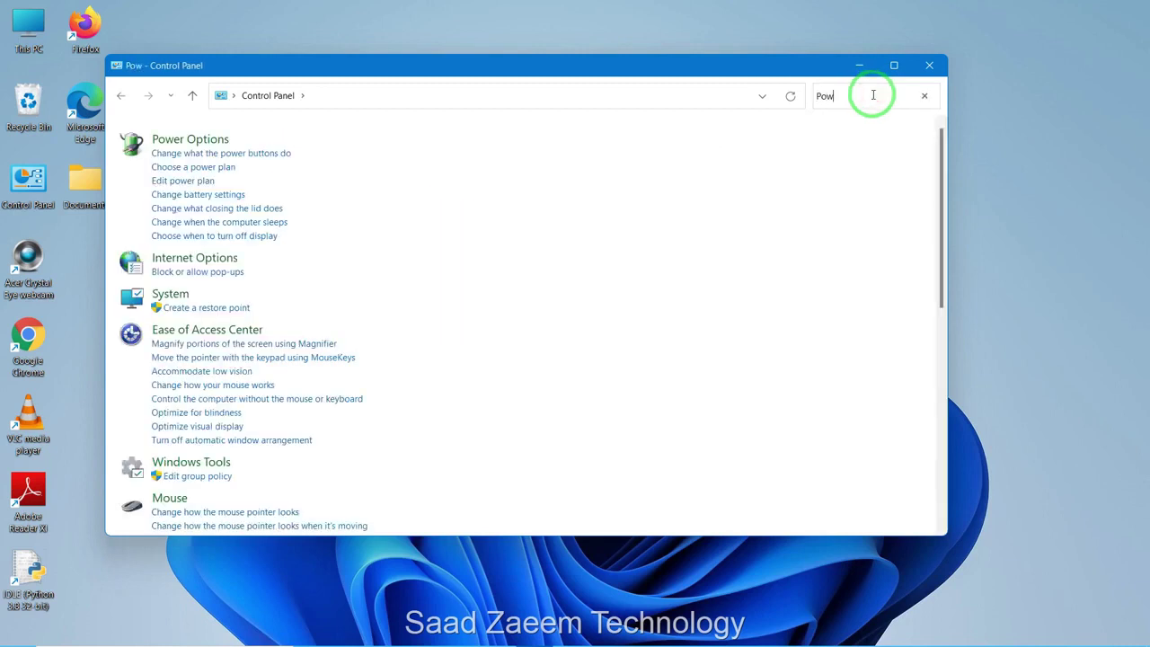
pyautogui.press('BackSpace')
pyautogui.press('BackSpace')
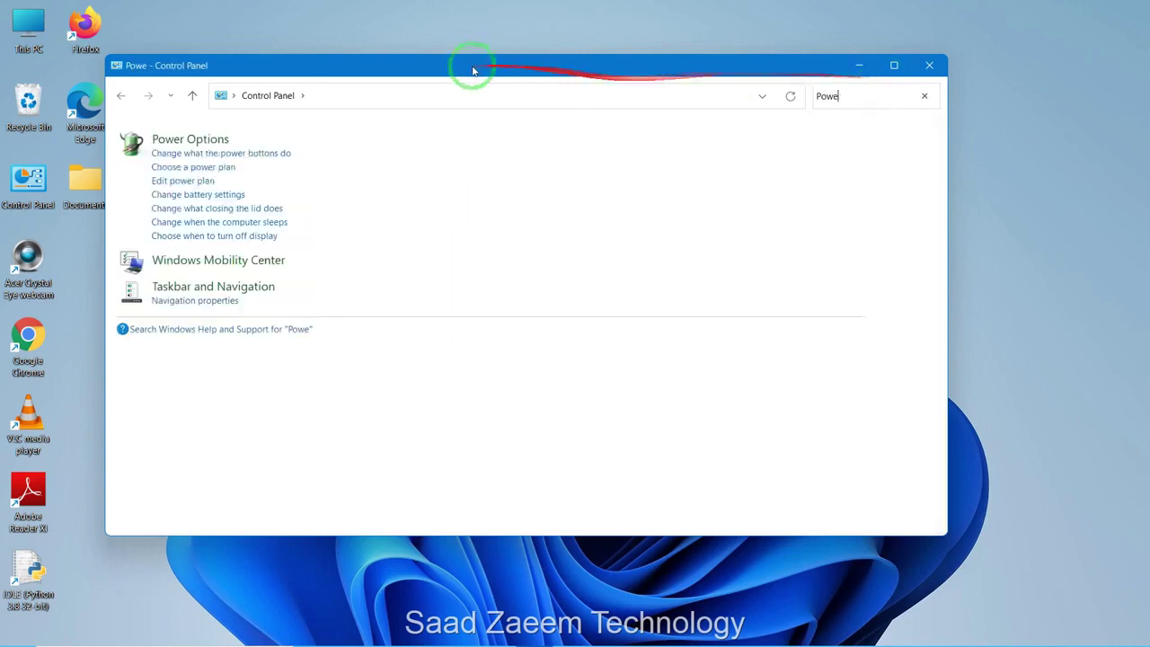
pyautogui.click(210, 139)
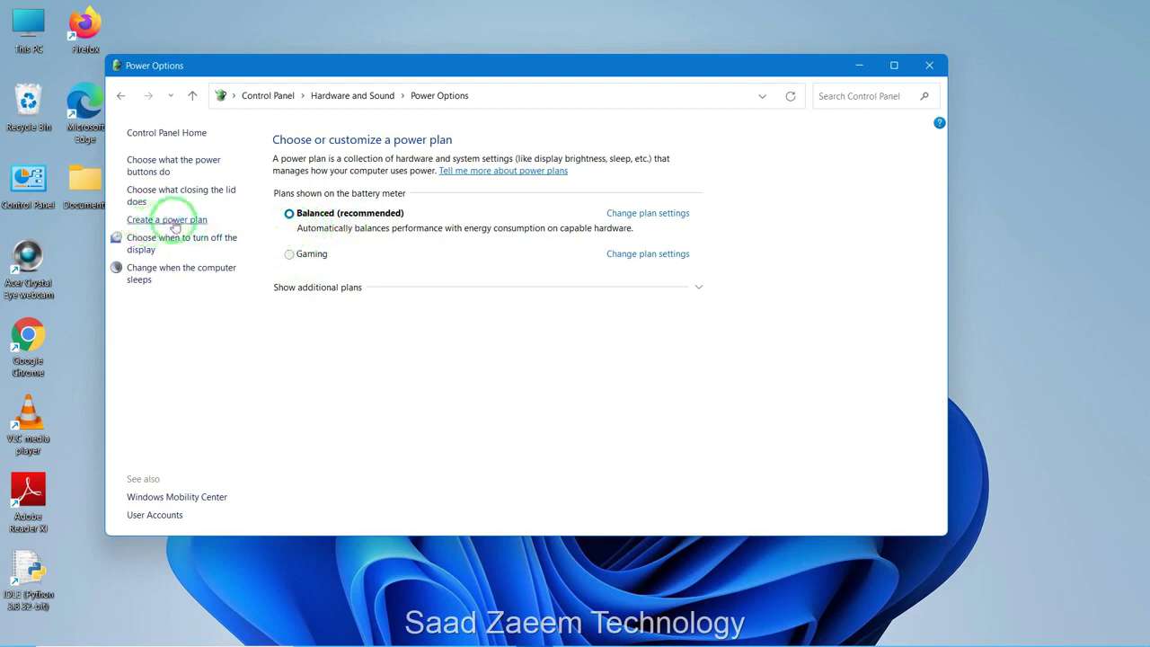
# - Switch to the Gaming plan, then create 'My Custom Plan 2' based on High performance
pyautogui.click(294, 260)
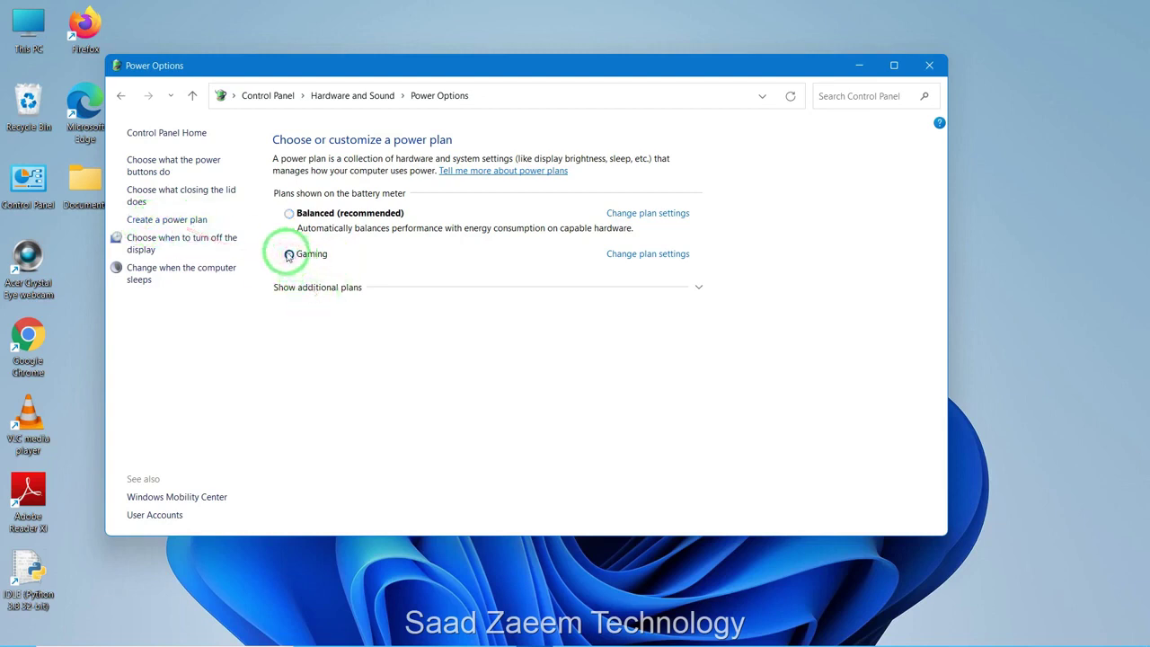
pyautogui.click(196, 221)
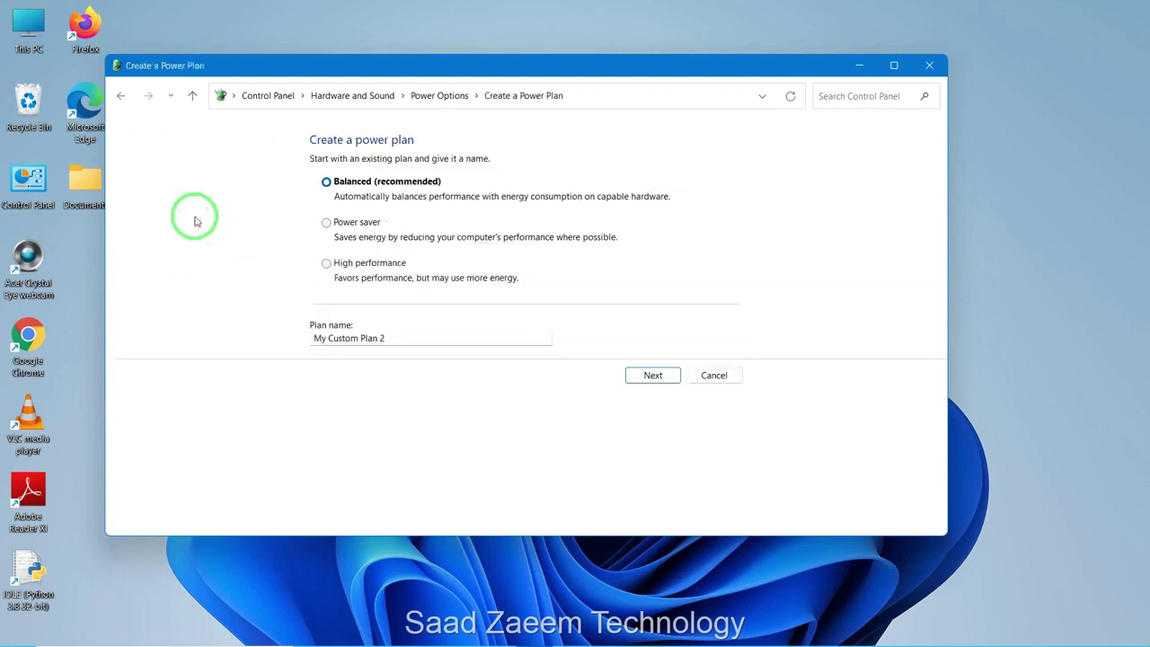
pyautogui.click(326, 262)
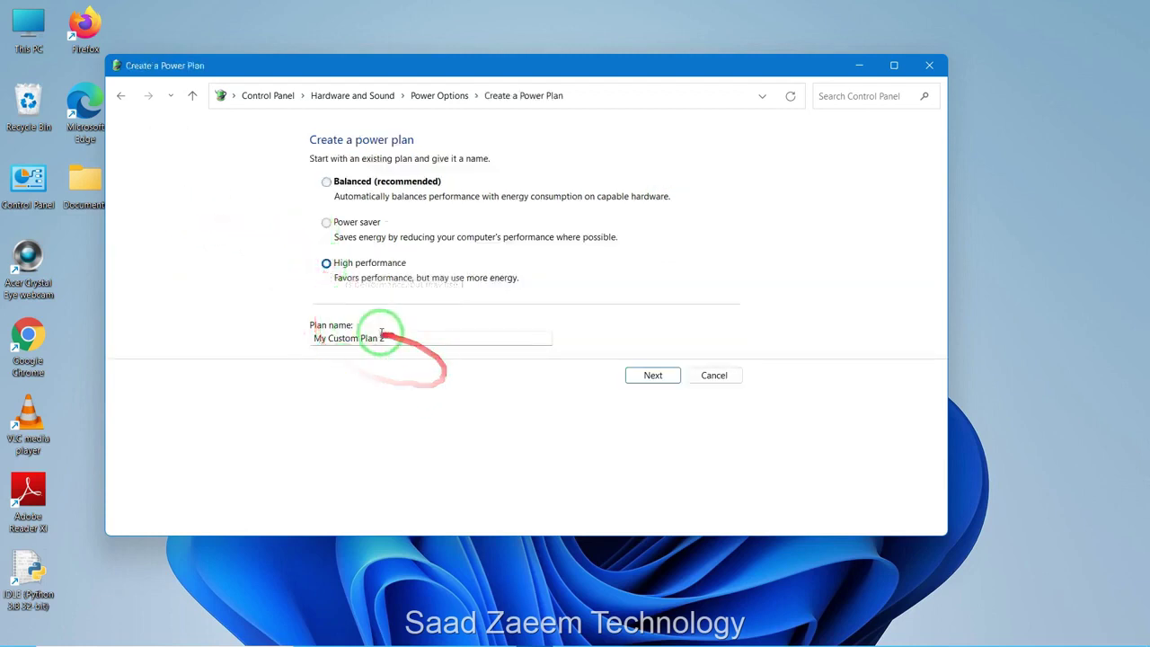
pyautogui.moveTo(393, 338); pyautogui.dragTo(323, 338)
pyautogui.moveTo(392, 334); pyautogui.dragTo(275, 347)
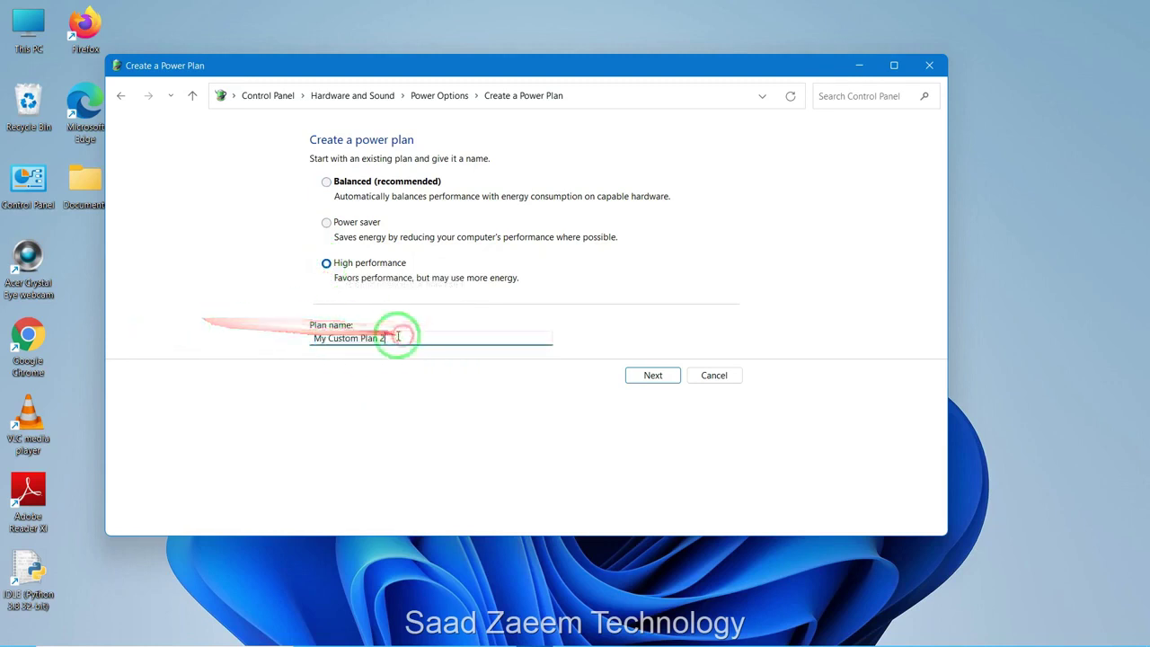
pyautogui.click(650, 375)
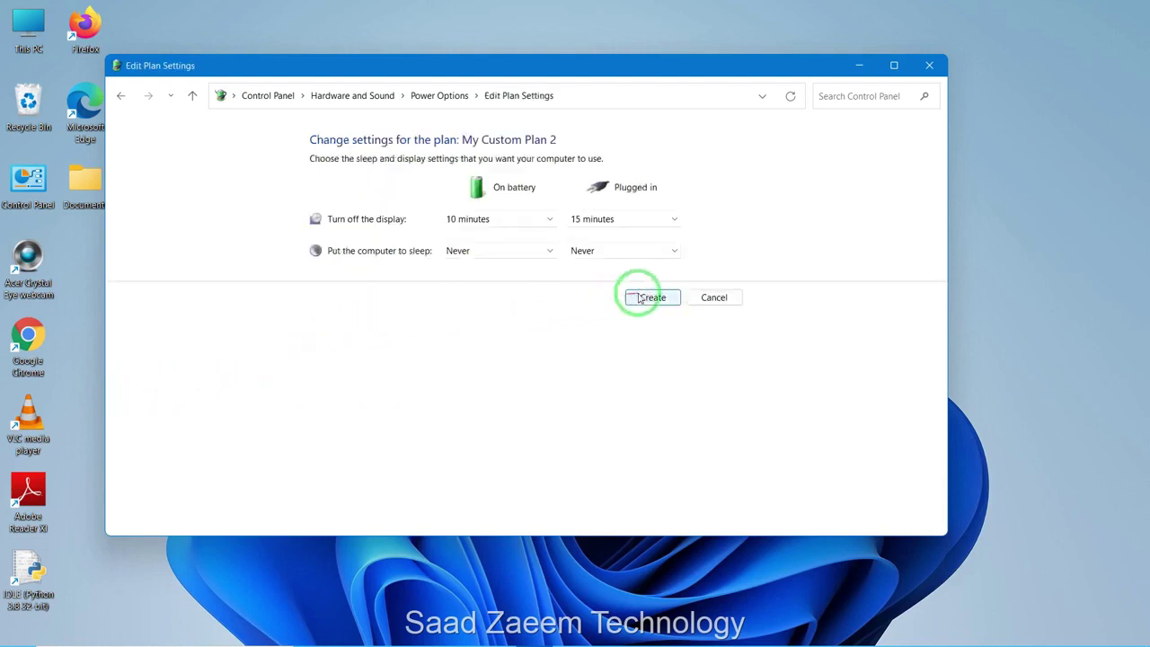
pyautogui.click(622, 297)
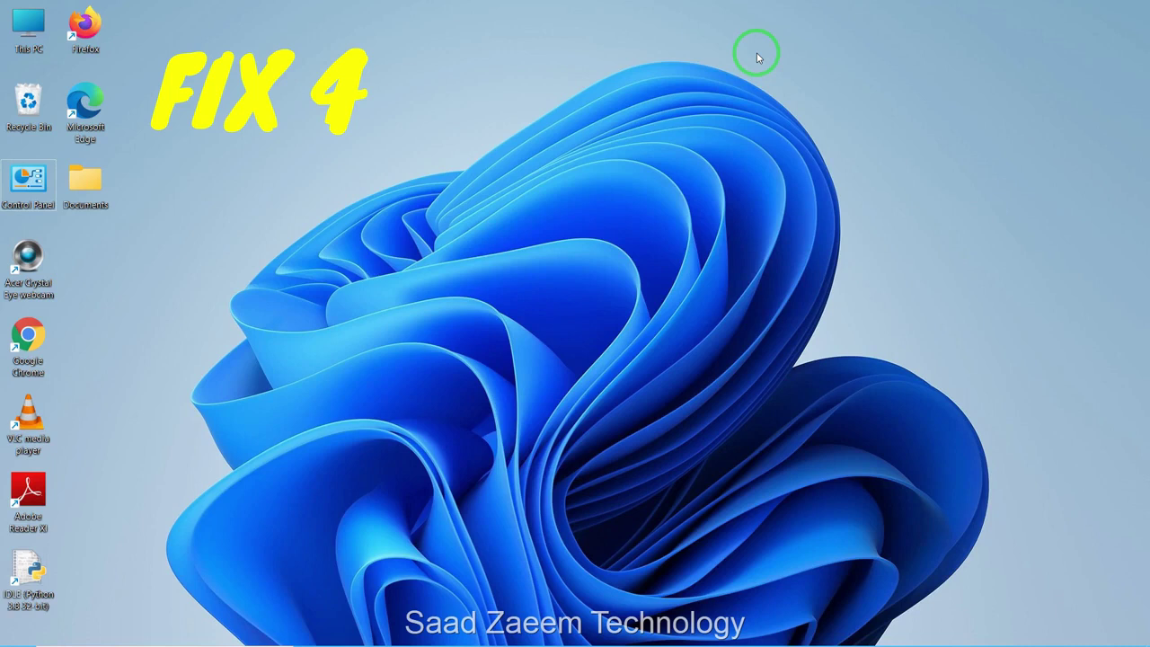
# - Open the Windows Temp folder via Run 'Temp' and browse its 16 items
pyautogui.press('super+r')
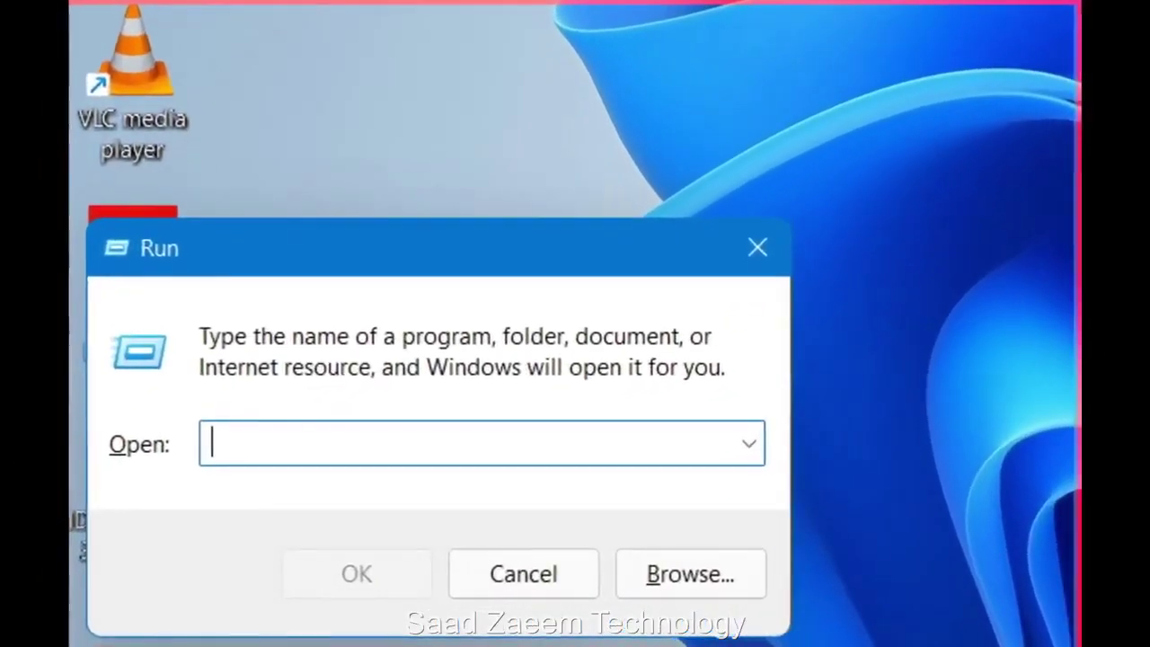
pyautogui.write('Temp')
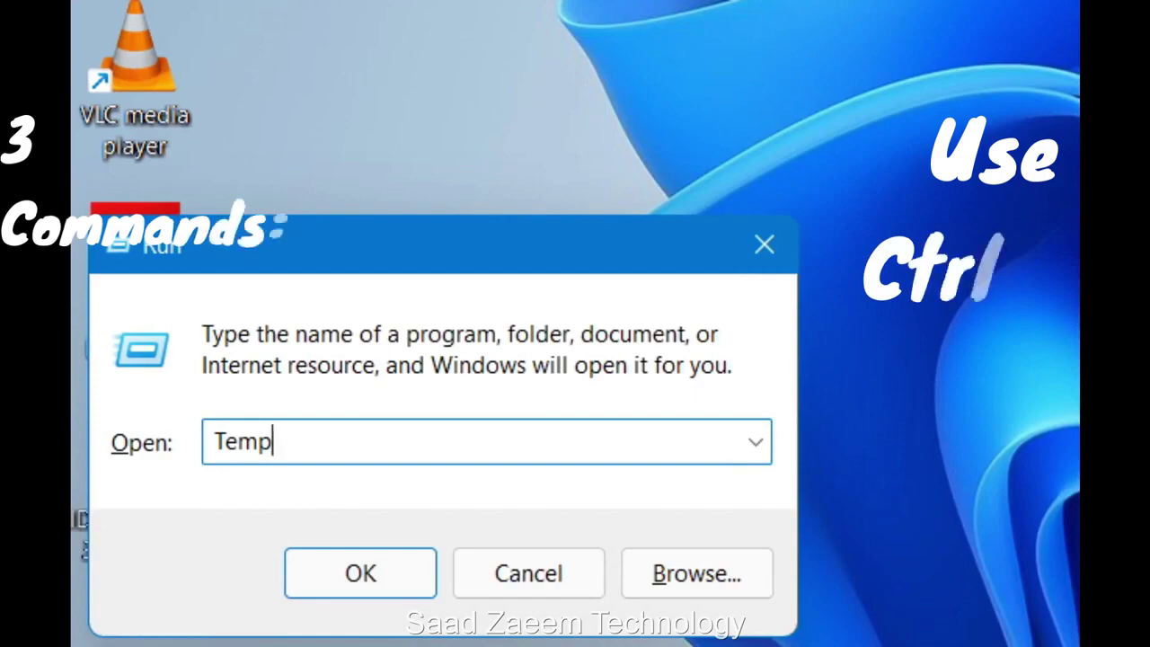
pyautogui.press('Return')
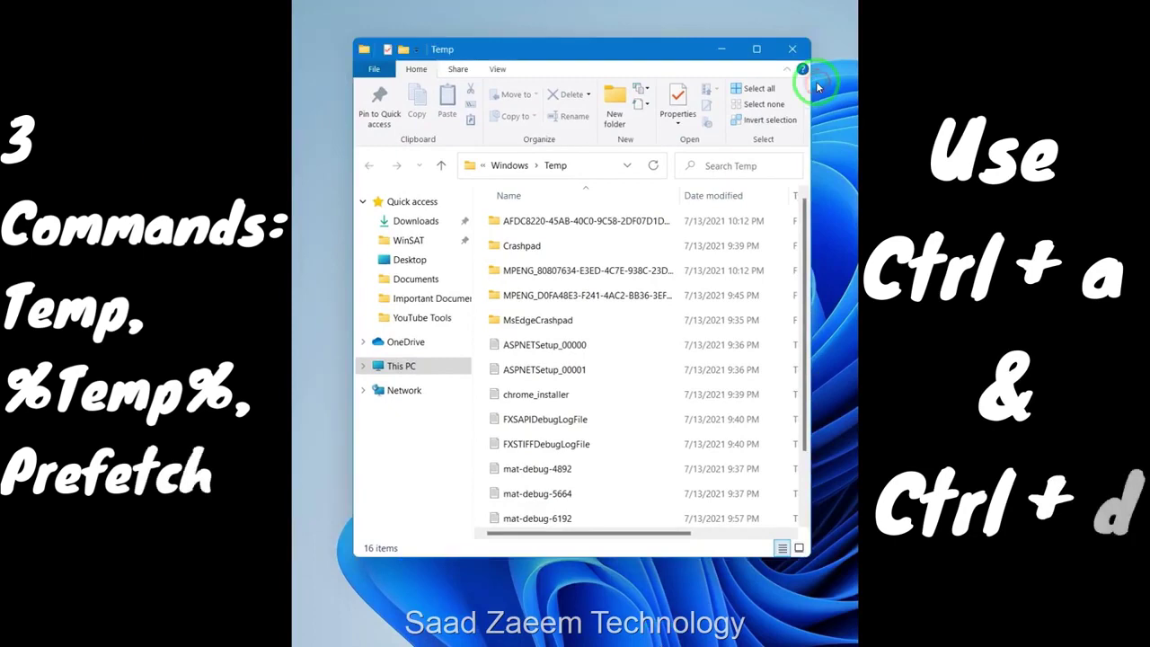
pyautogui.click(806, 115)
pyautogui.scroll(-1, 688, 461)
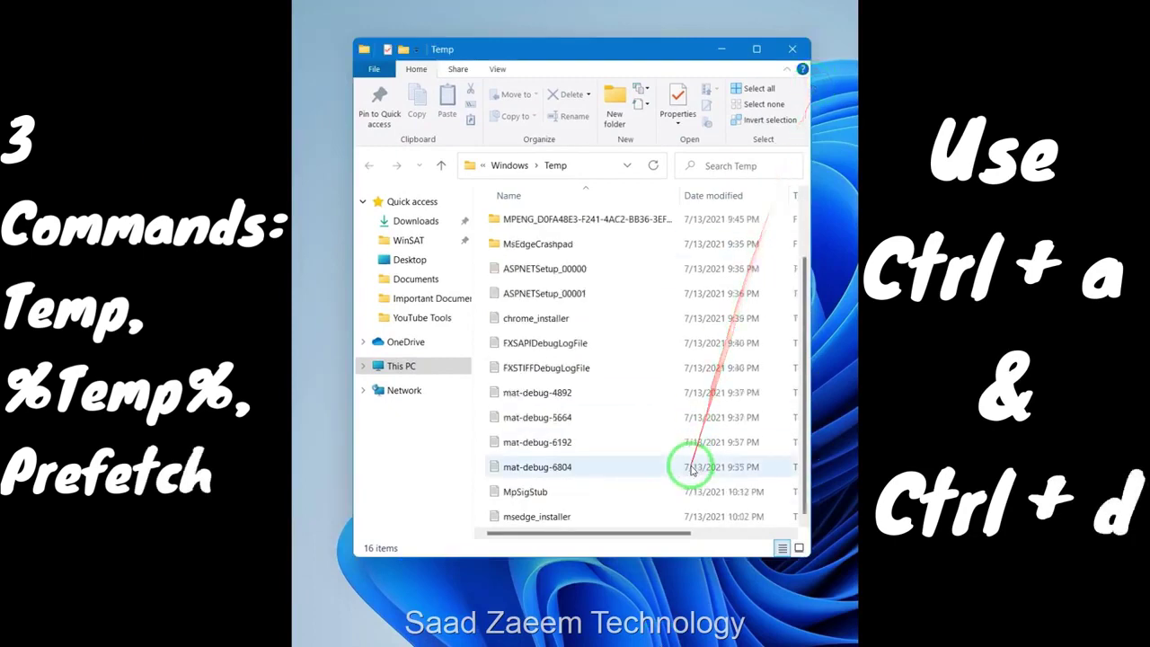
pyautogui.scroll(1, 691, 469)
pyautogui.scroll(-1, 691, 468)
pyautogui.scroll(1, 691, 469)
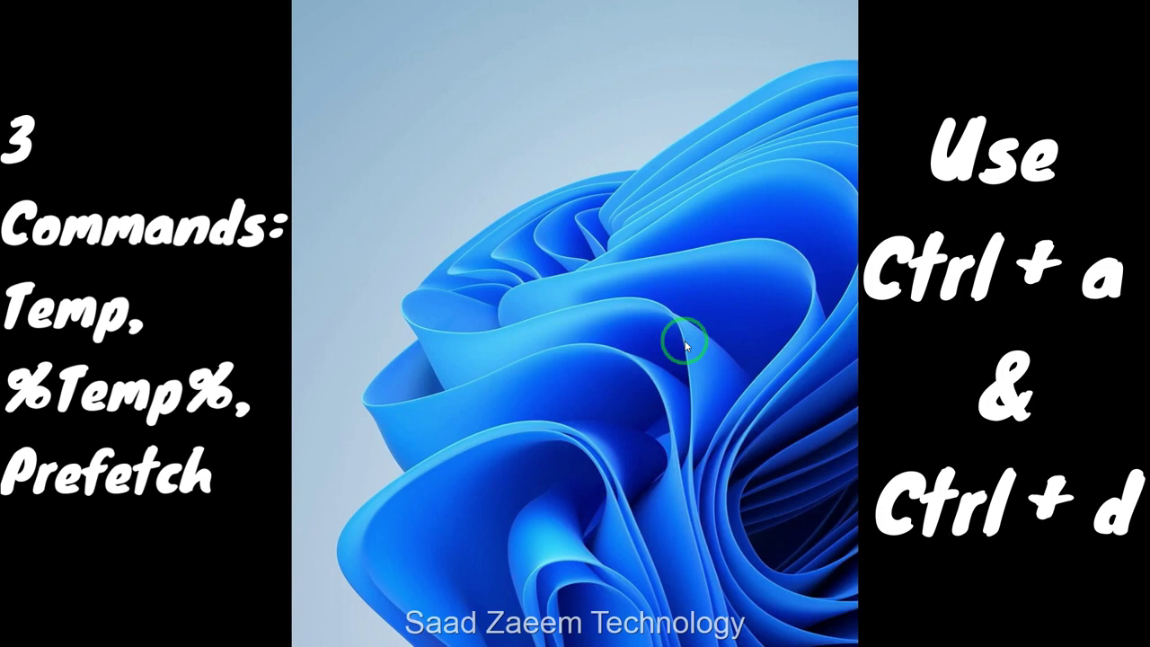
pyautogui.press('super+r')
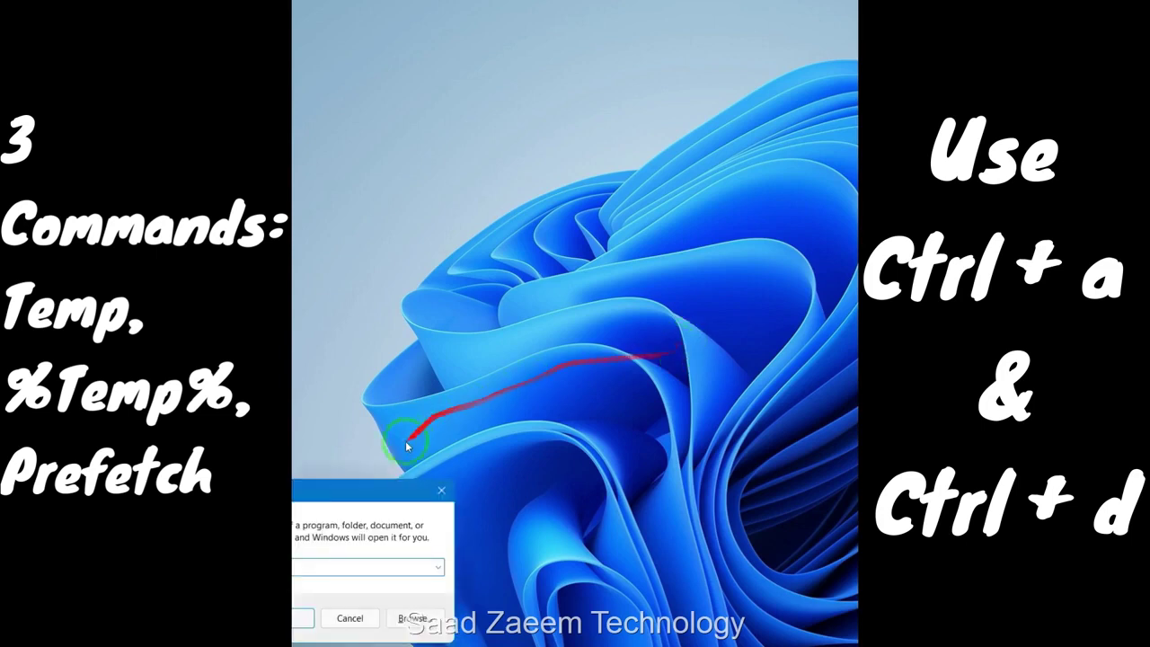
pyautogui.moveTo(339, 489); pyautogui.dragTo(577, 236)
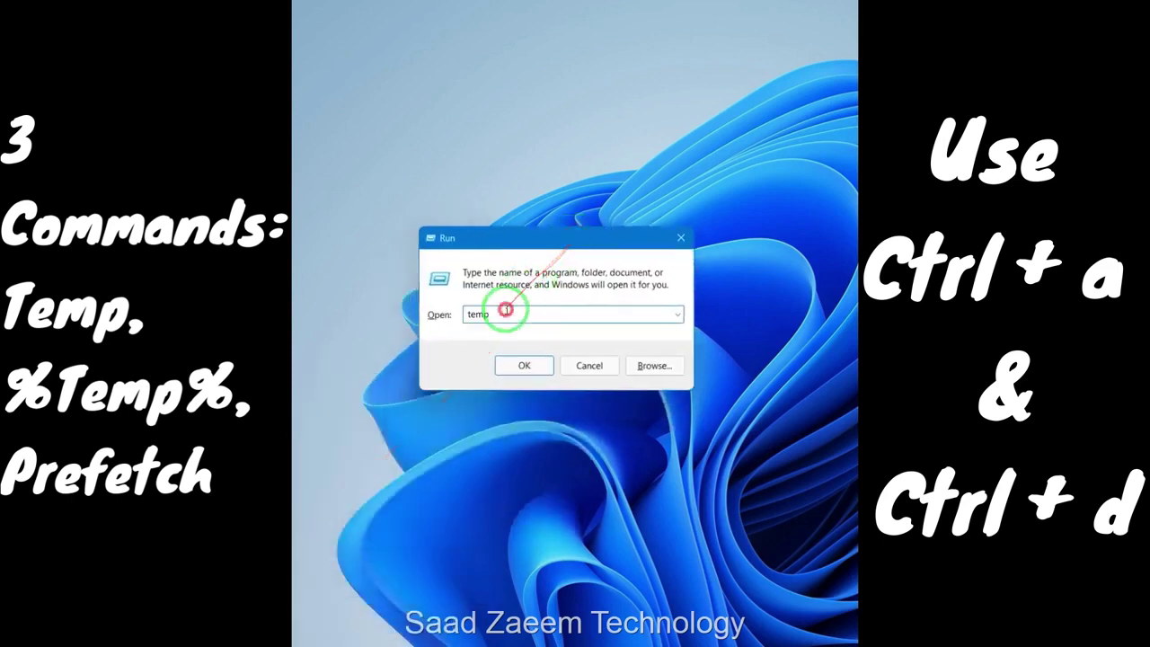
pyautogui.press('BackSpace')
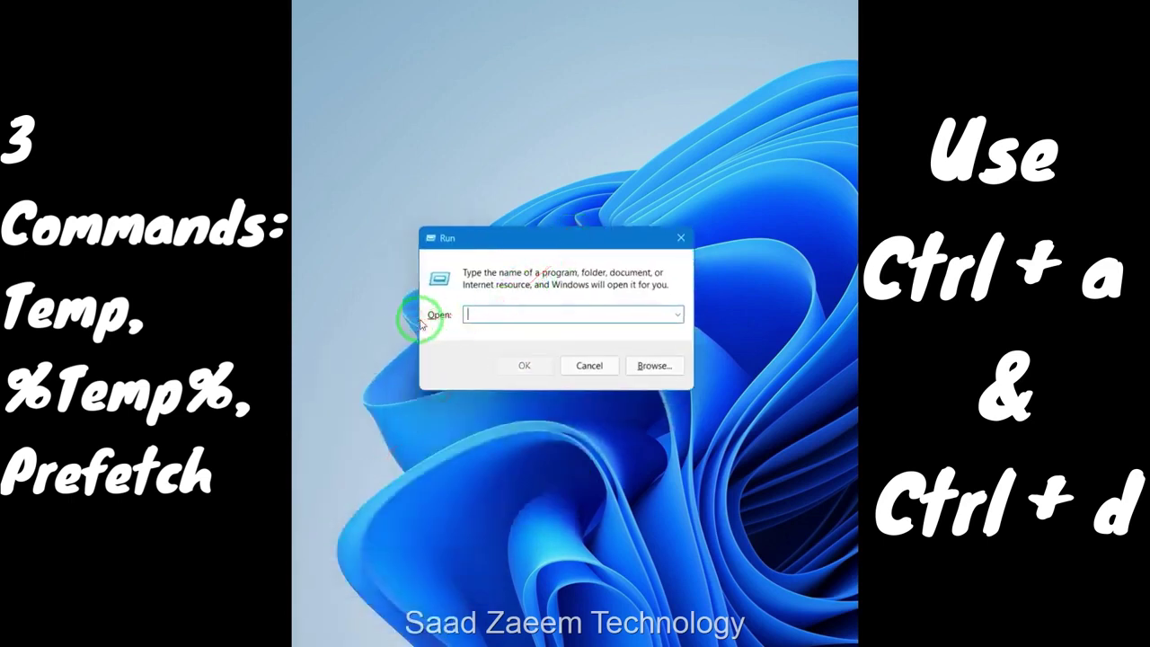
pyautogui.write('%')
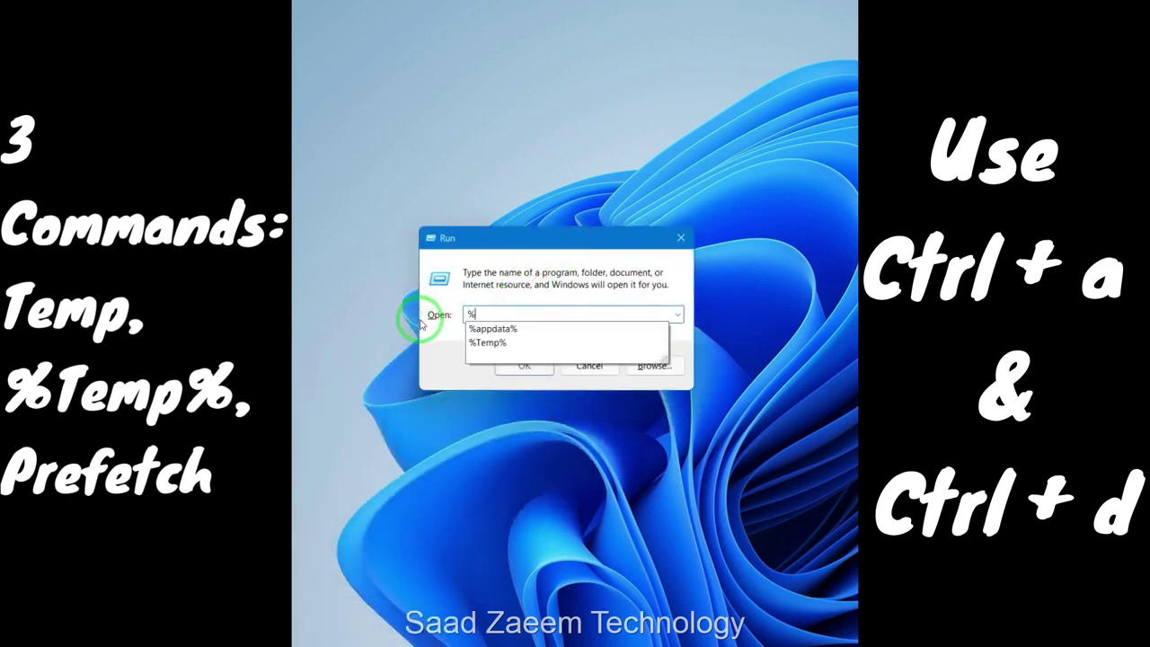
pyautogui.press('Down')
pyautogui.press('Down')
pyautogui.press('Return')
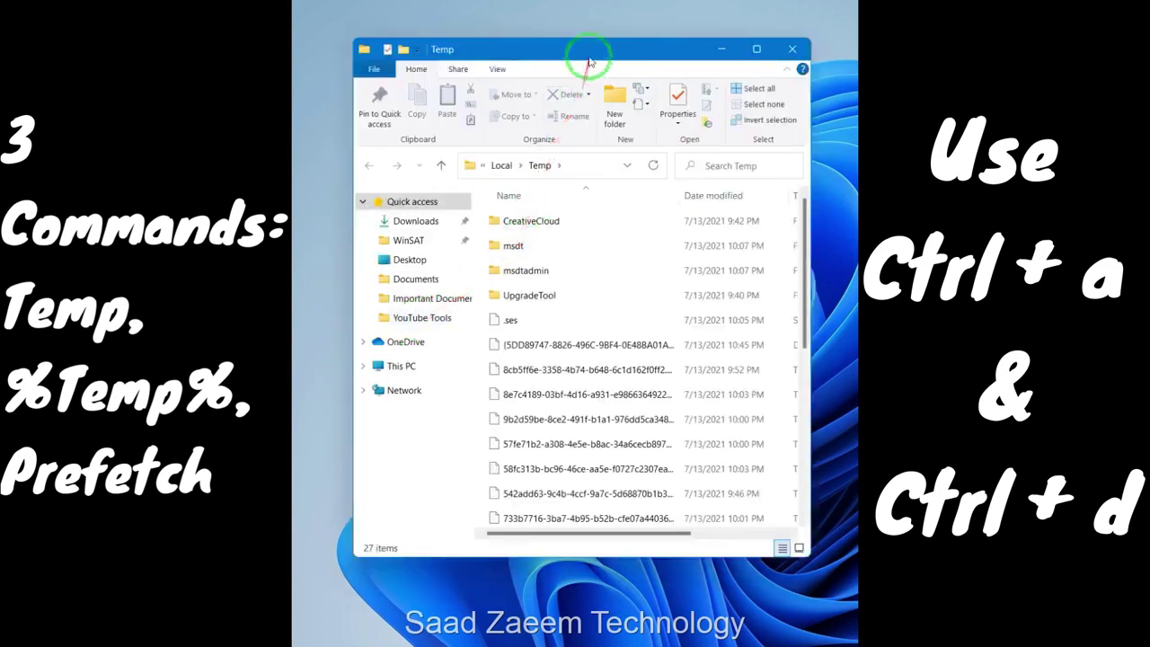
pyautogui.moveTo(590, 55); pyautogui.dragTo(604, 38)
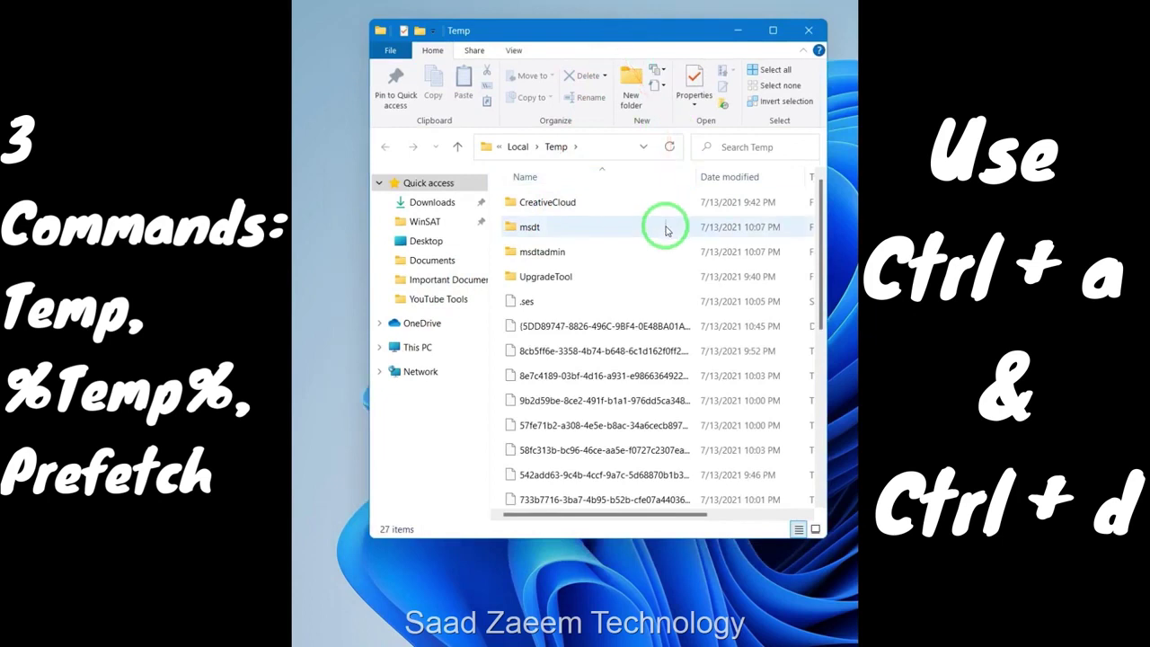
# - Close the local Temp folder and run 'prefetch' to open the Prefetch folder
pyautogui.hotkey('alt', 'F4')
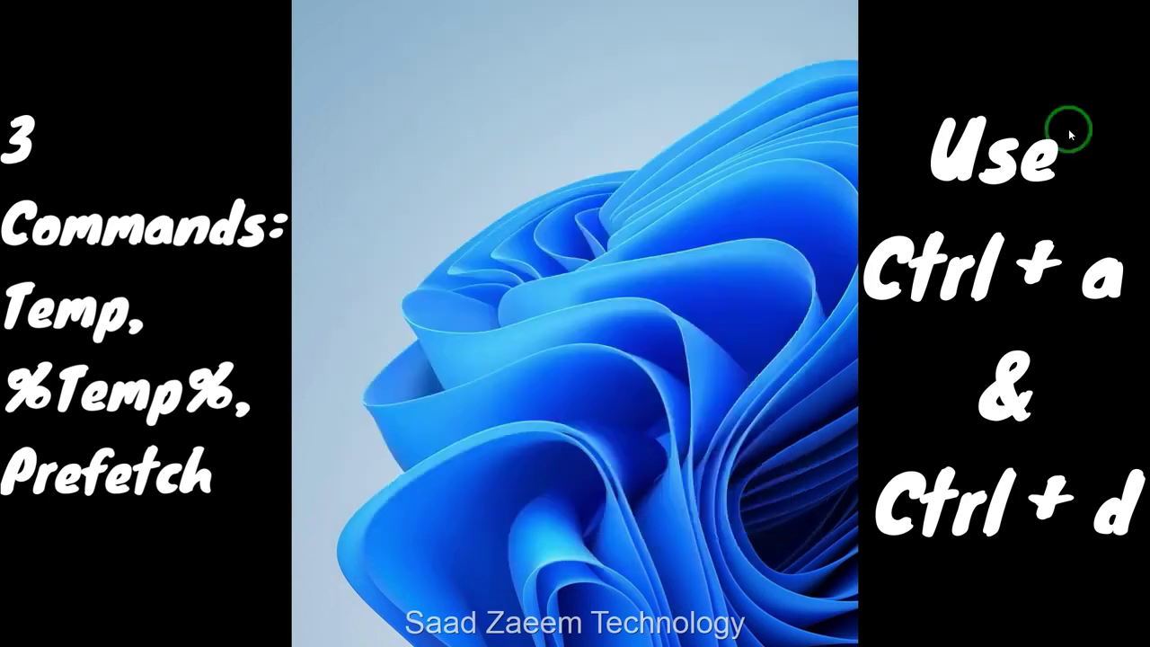
pyautogui.press('super+r')
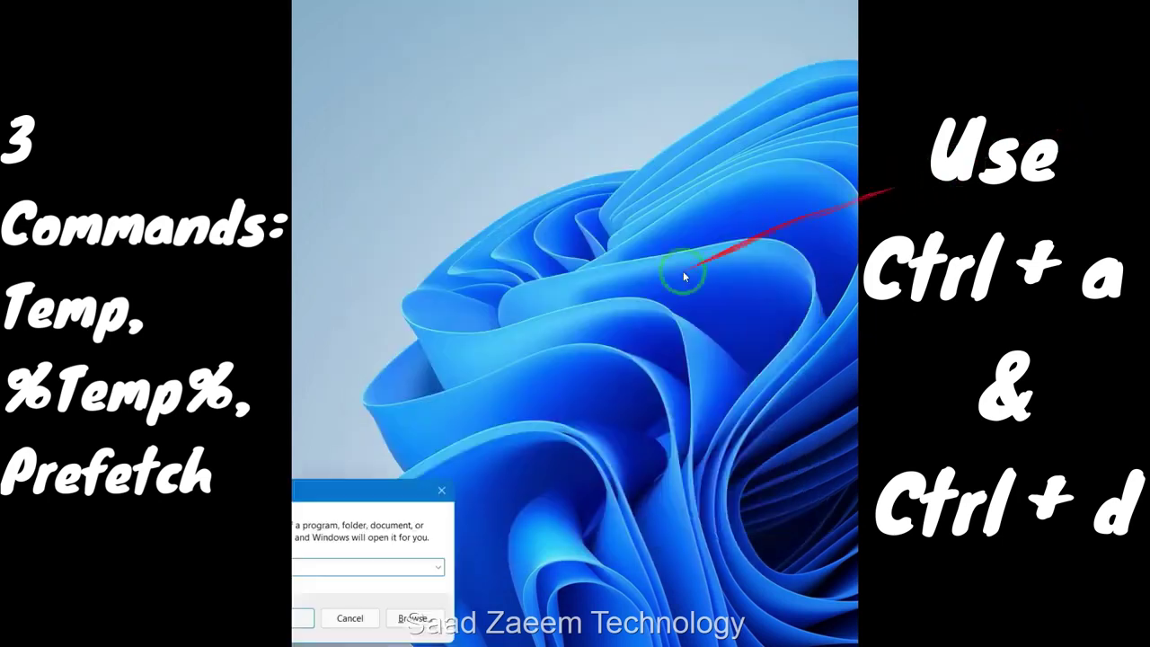
pyautogui.moveTo(303, 479); pyautogui.dragTo(614, 193)
pyautogui.press('BackSpace')
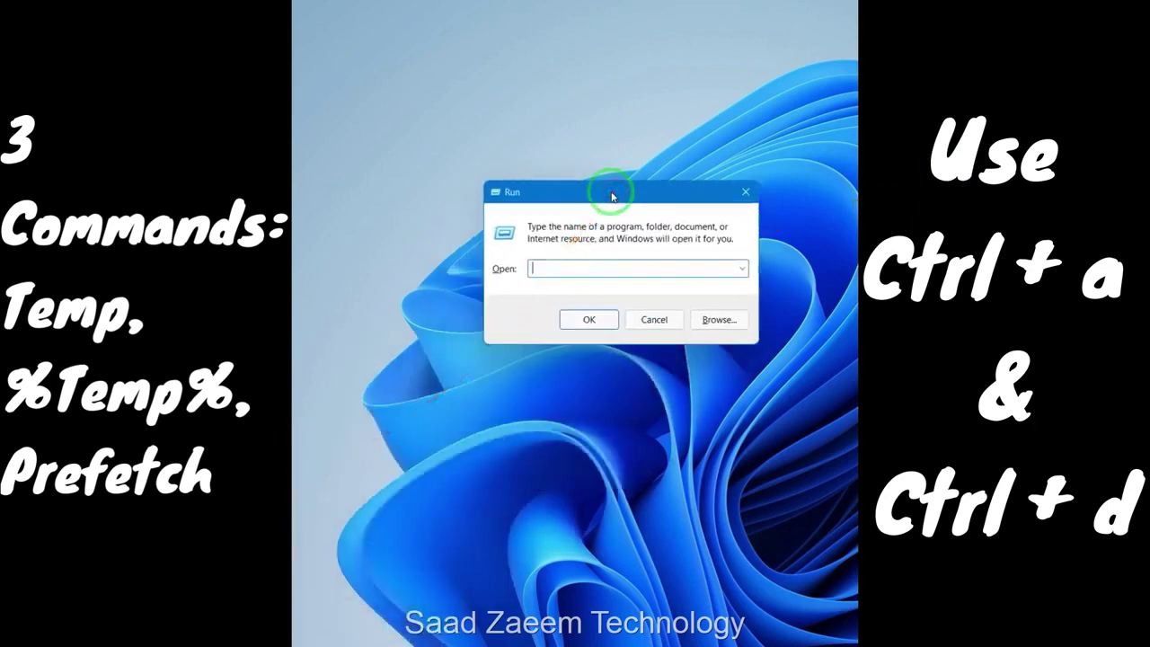
pyautogui.write('prefet')
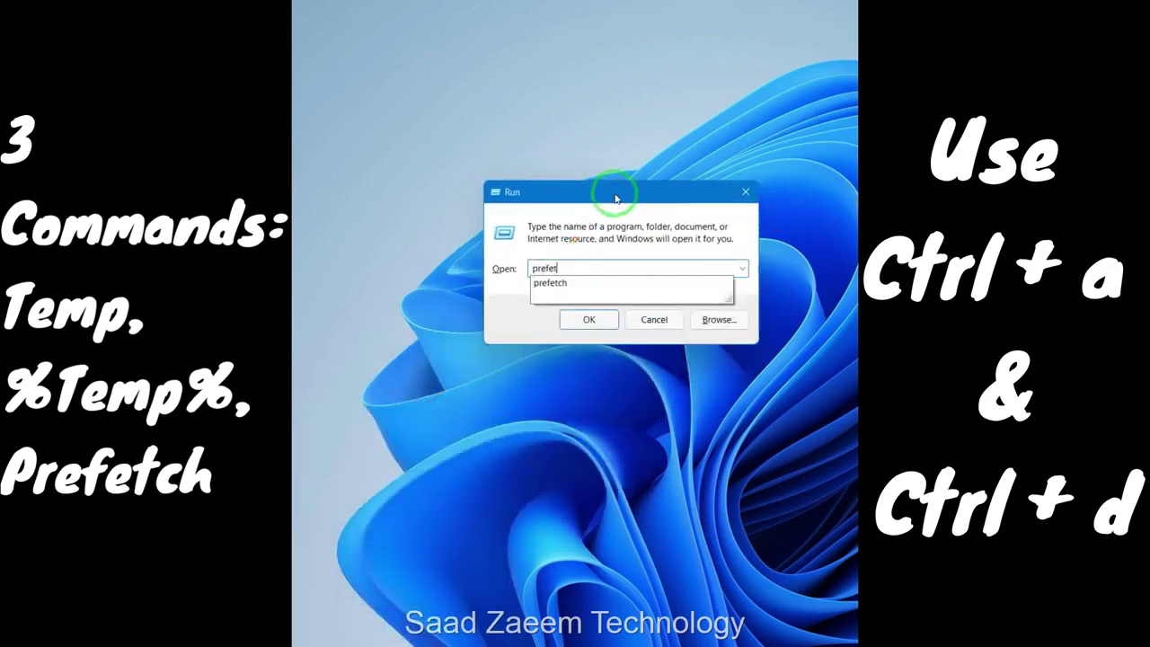
pyautogui.write('ch')
pyautogui.press('Return')
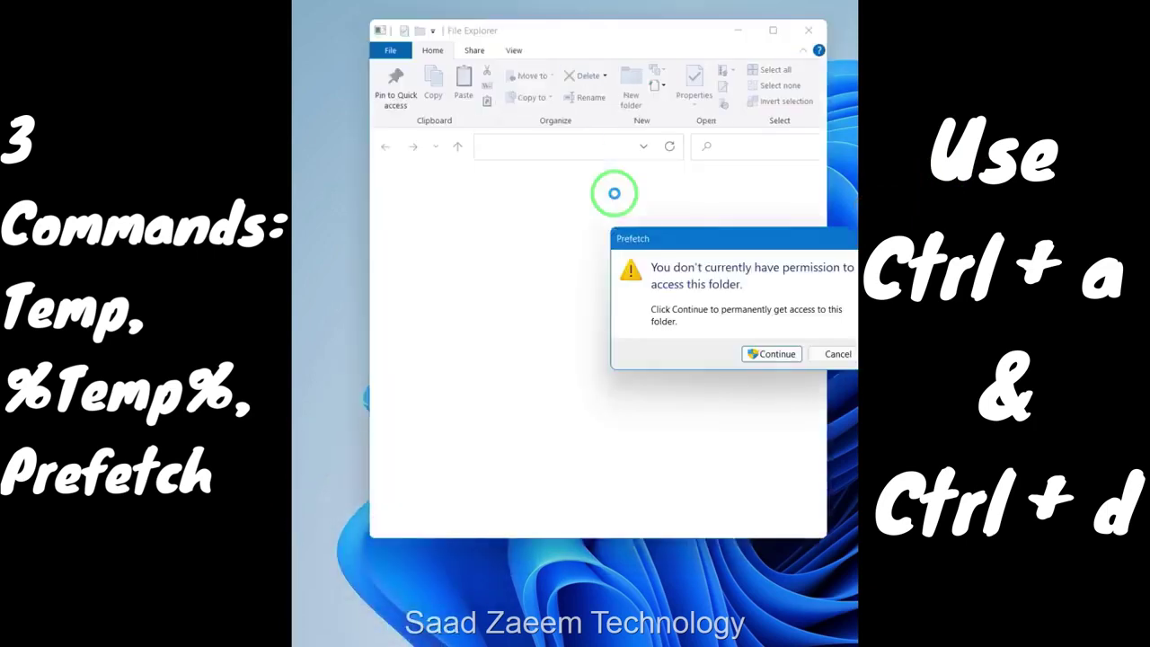
# - Grant permission to open the Prefetch folder and scroll through its files
pyautogui.moveTo(649, 239); pyautogui.dragTo(589, 220)
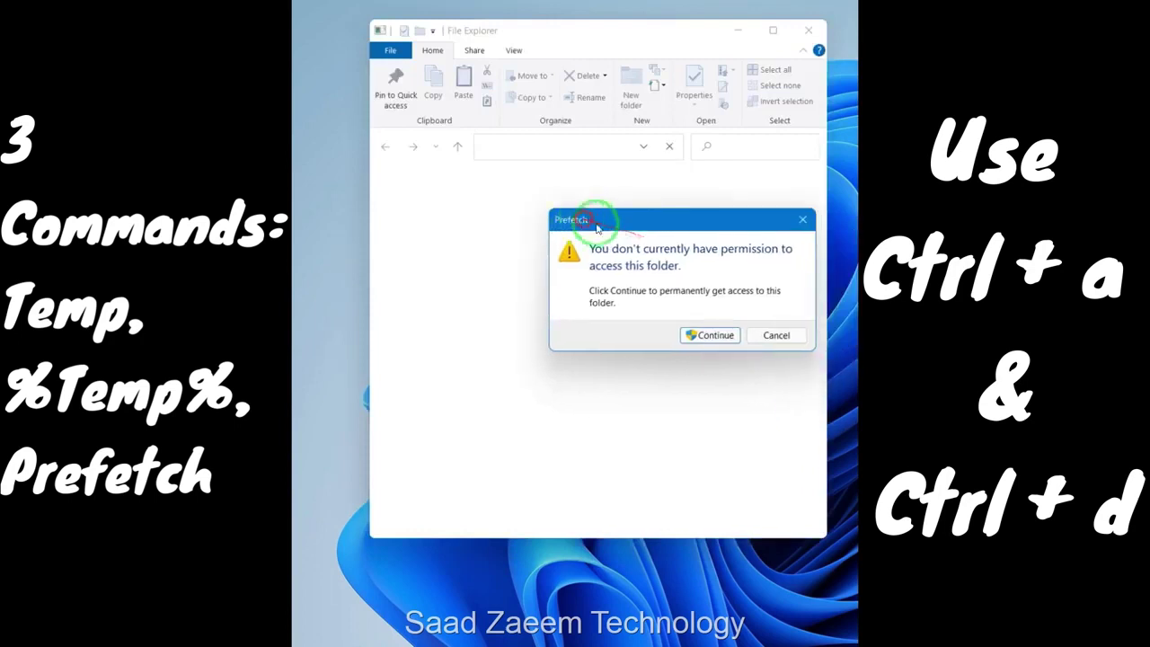
pyautogui.click(694, 341)
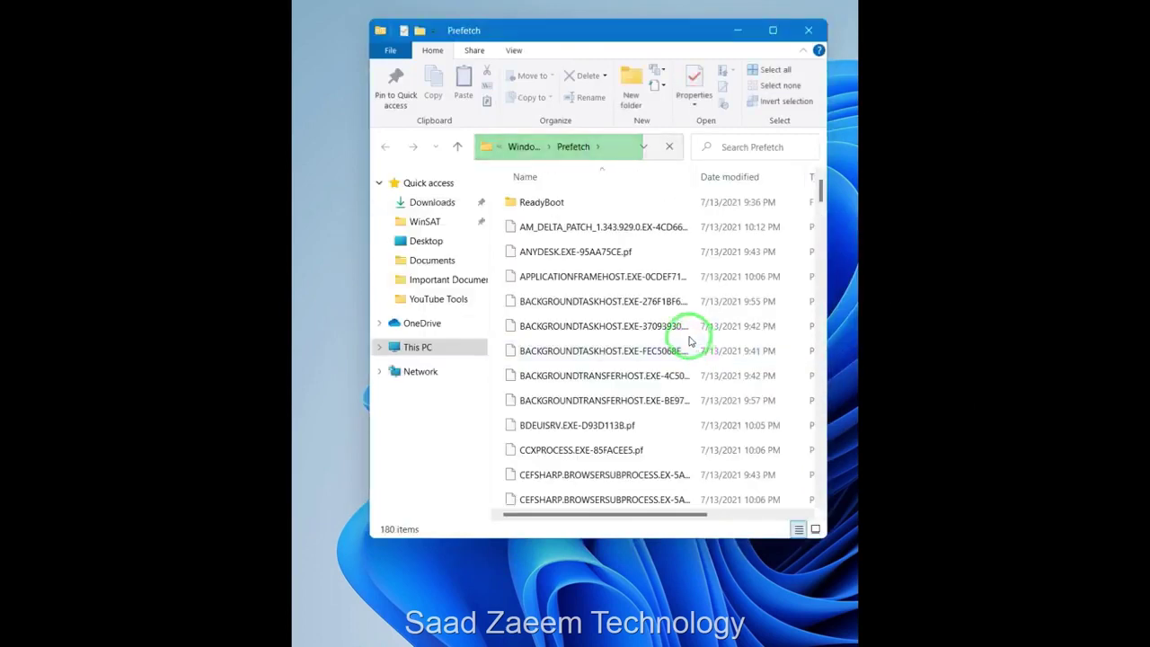
pyautogui.scroll(-20, 663, 348)
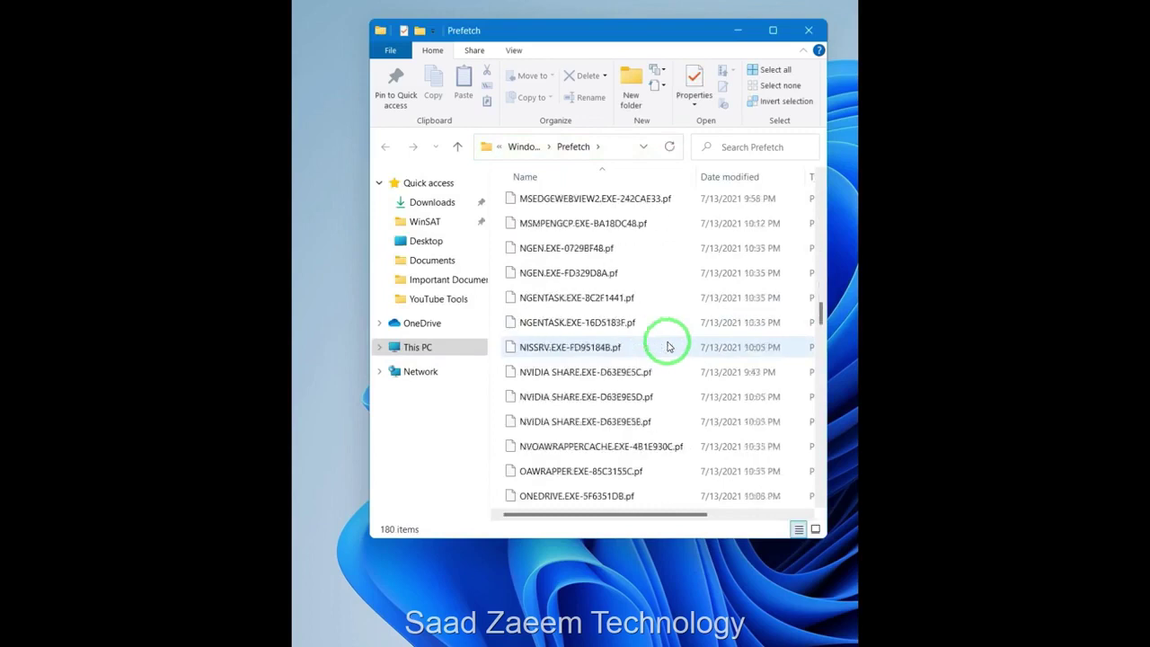
pyautogui.scroll(-15, 667, 347)
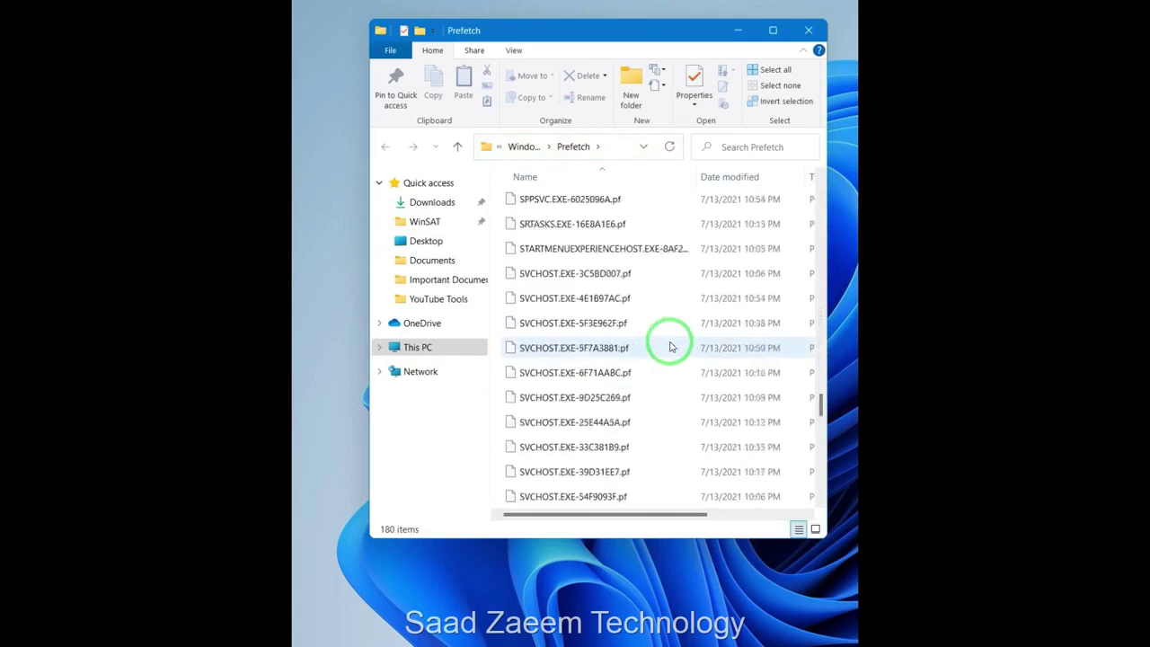
pyautogui.scroll(-3, 670, 345)
# - Delete all Prefetch files, skipping the 3 in-use ones for all items, and close the window
pyautogui.hotkey('ctrl', 'a')
pyautogui.press('Delete')
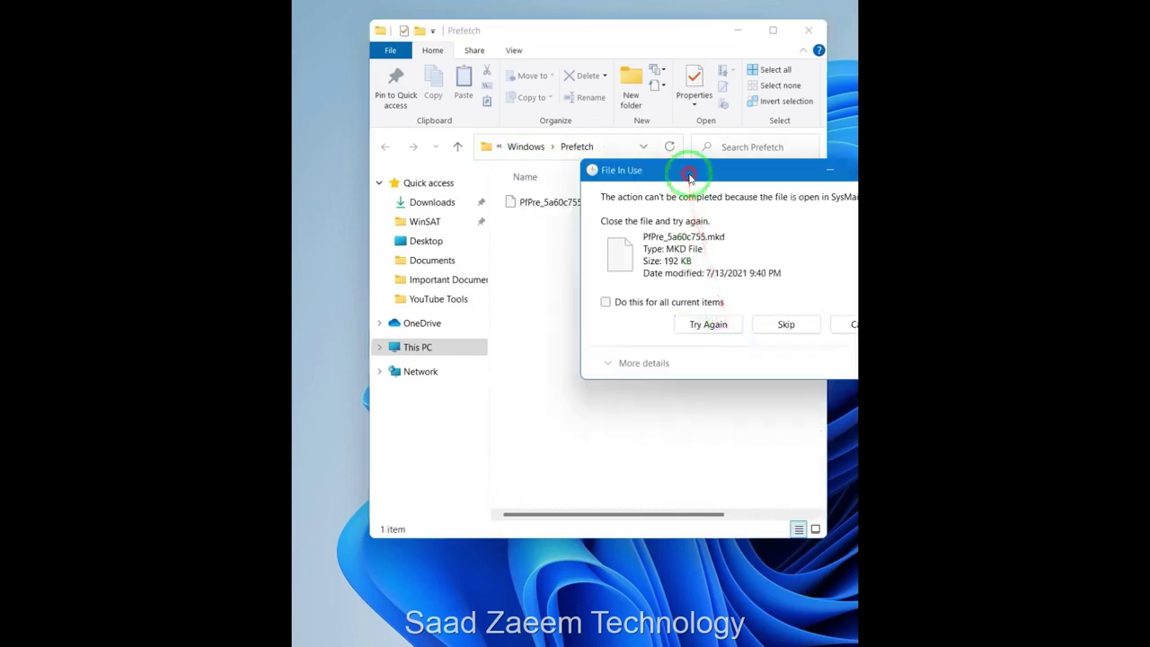
pyautogui.moveTo(688, 169); pyautogui.dragTo(552, 266)
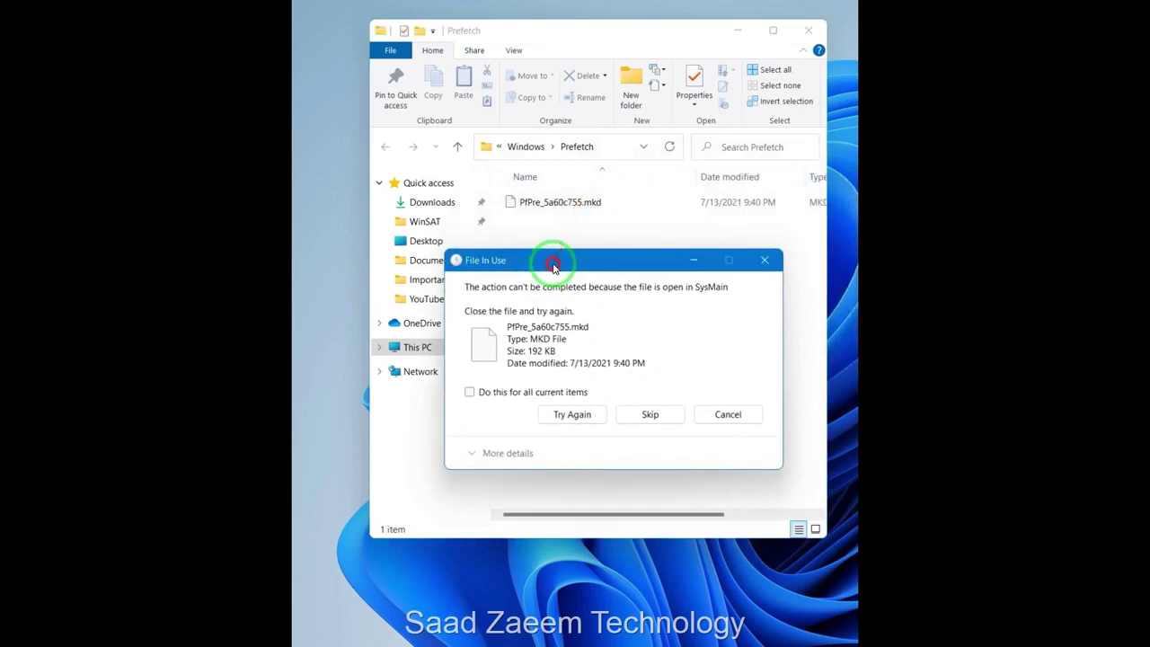
pyautogui.click(471, 393)
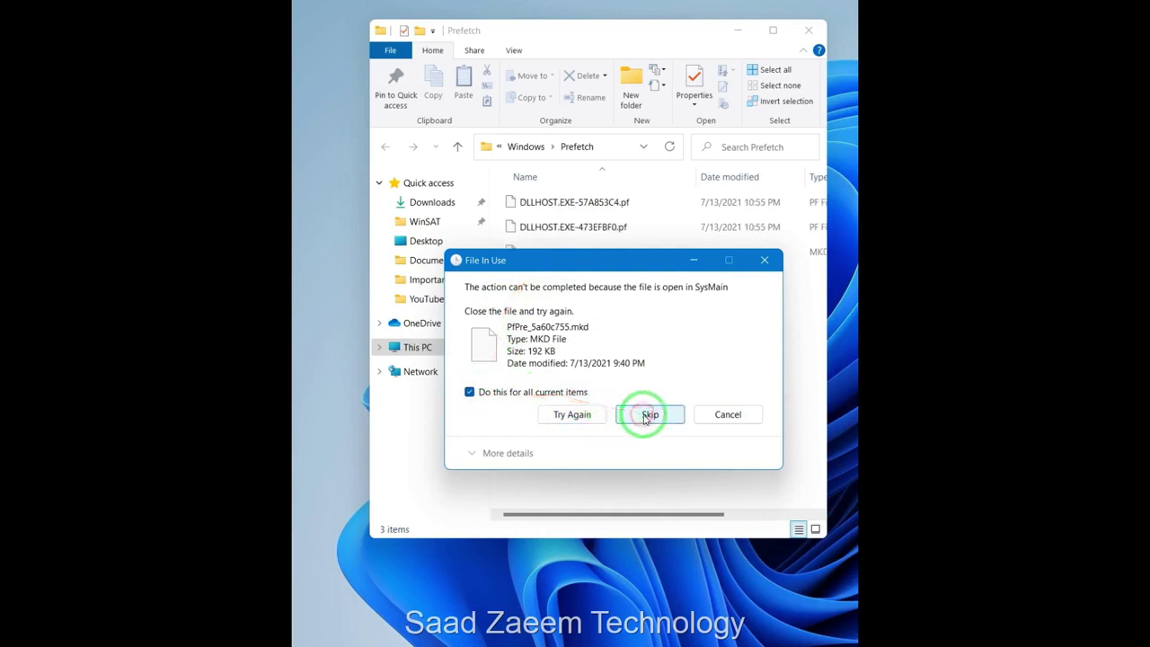
pyautogui.click(646, 415)
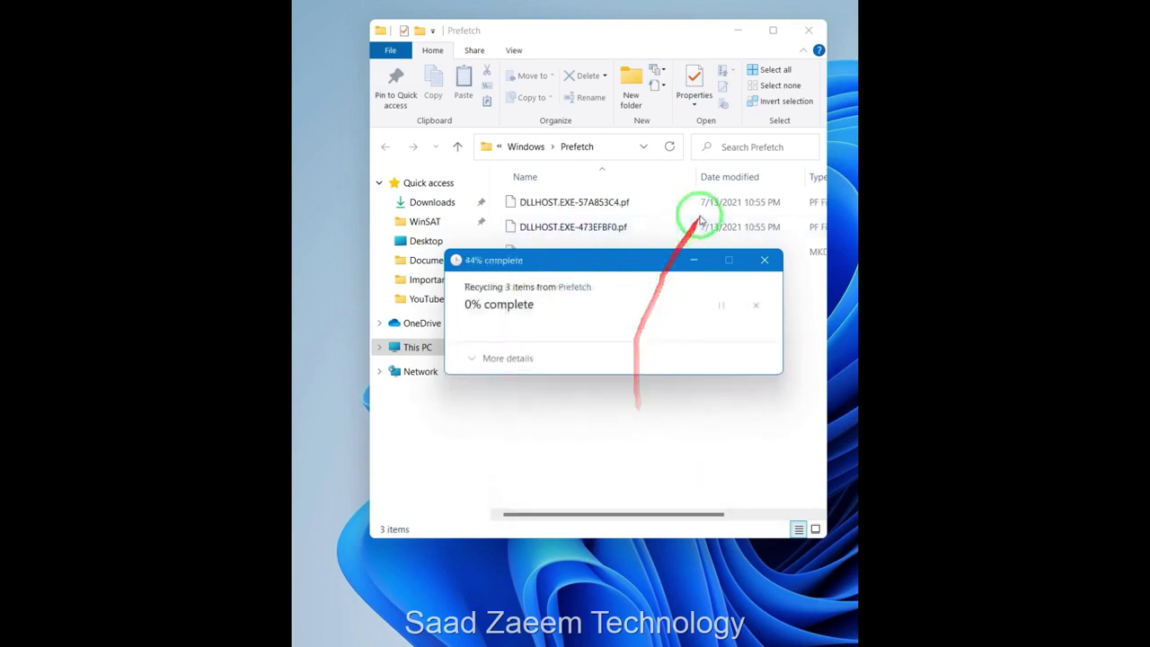
pyautogui.click(811, 29)
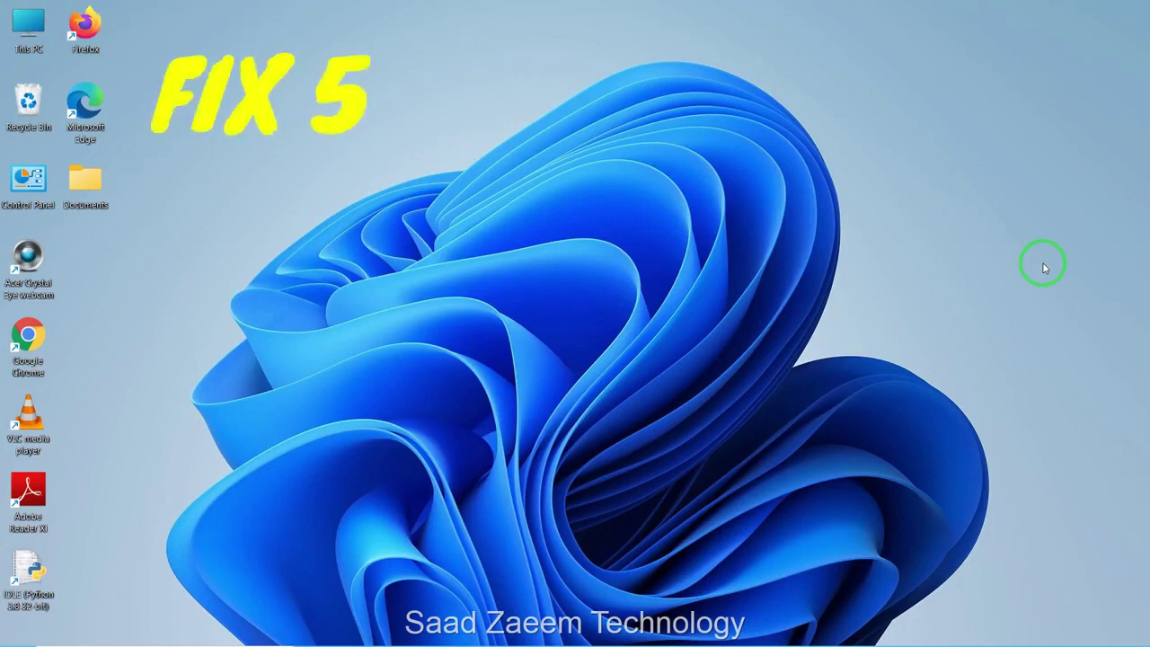
# - Open This PC from the desktop in File Explorer
pyautogui.click(15, 30)
pyautogui.rightClick(17, 32)
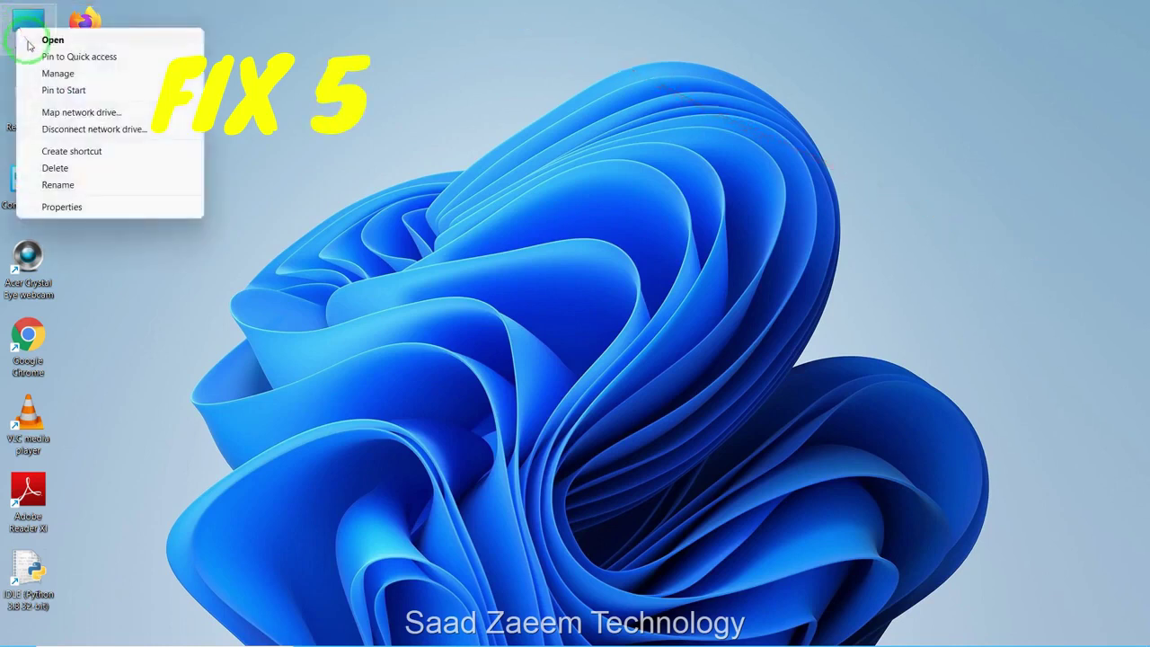
pyautogui.rightClick(30, 24)
pyautogui.doubleClick(30, 24)
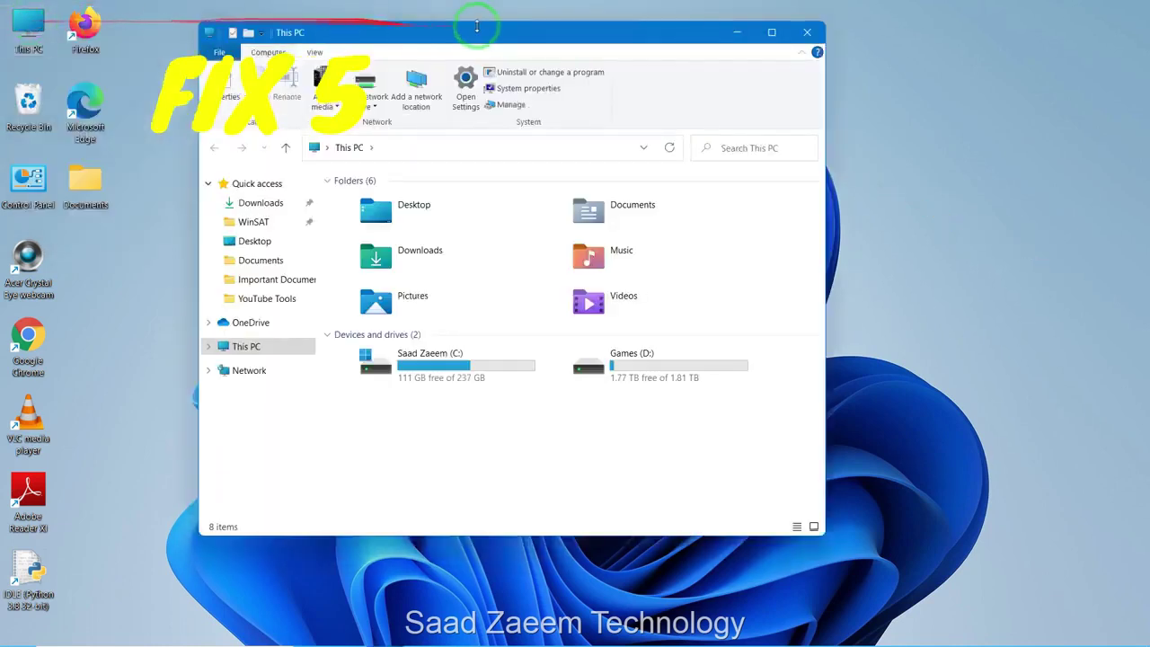
pyautogui.moveTo(513, 31); pyautogui.dragTo(586, 31)
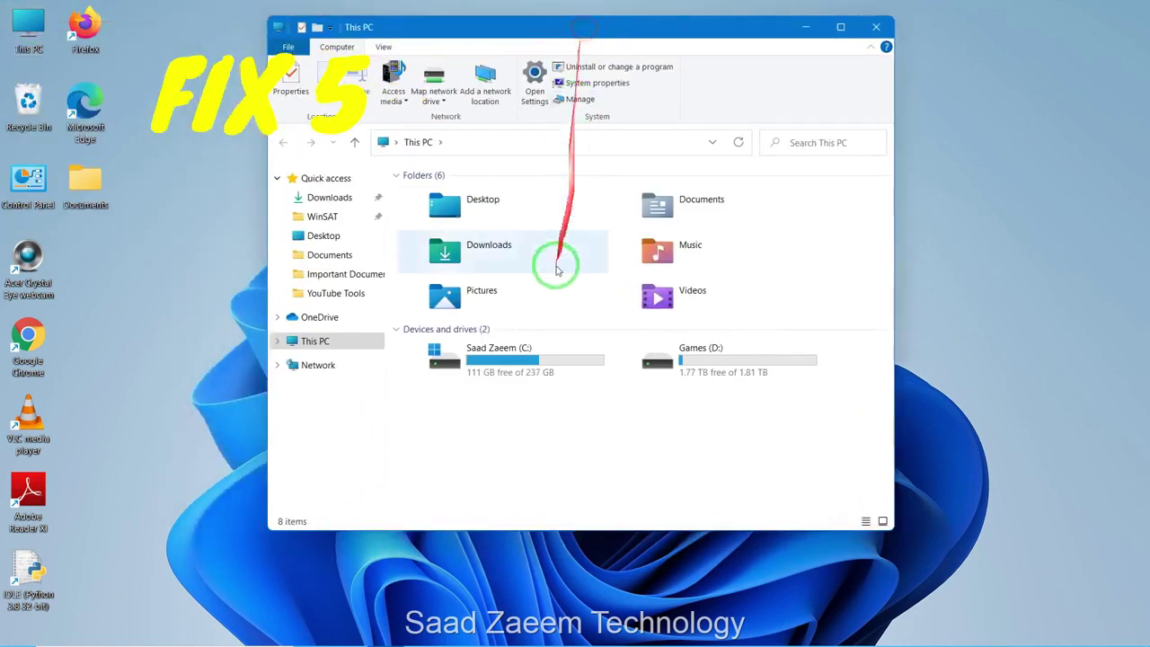
# - Open the C: drive's Properties showing 111 GB free of 237 GB
pyautogui.click(518, 368)
pyautogui.rightClick(520, 359)
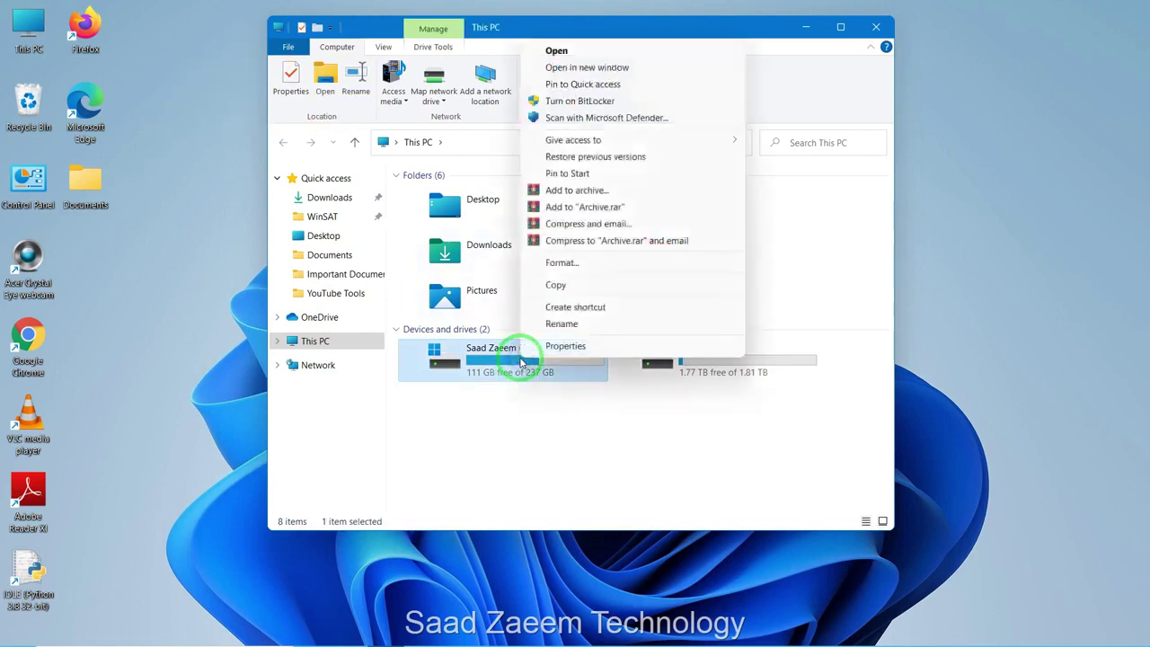
pyautogui.click(546, 352)
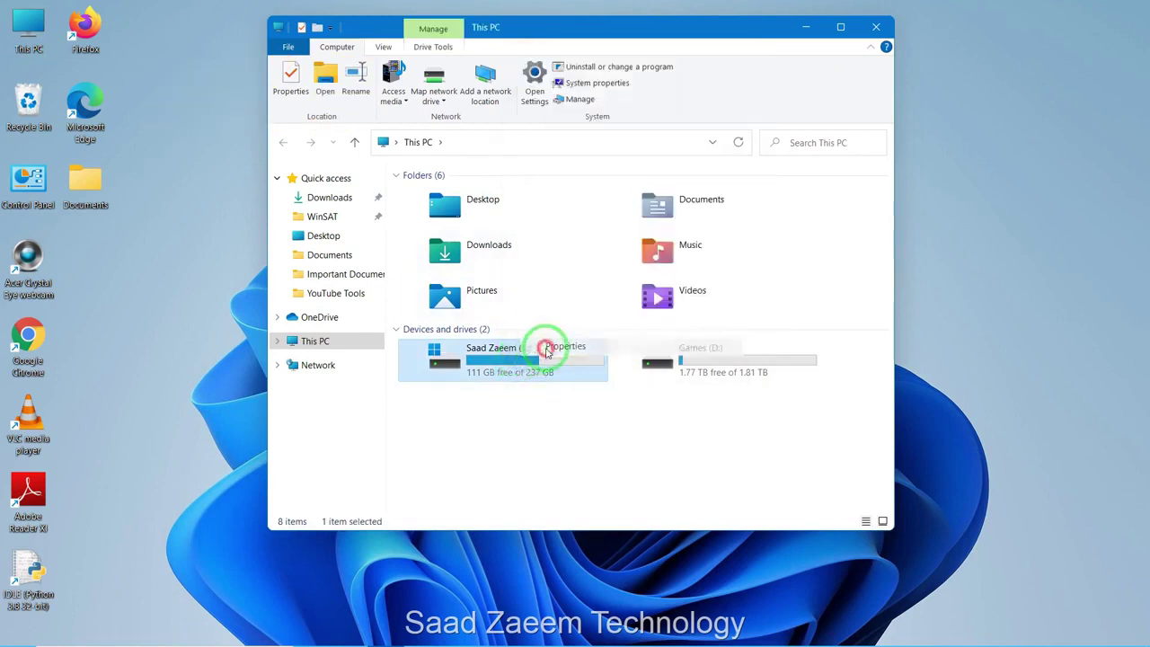
pyautogui.moveTo(591, 297); pyautogui.dragTo(628, 152)
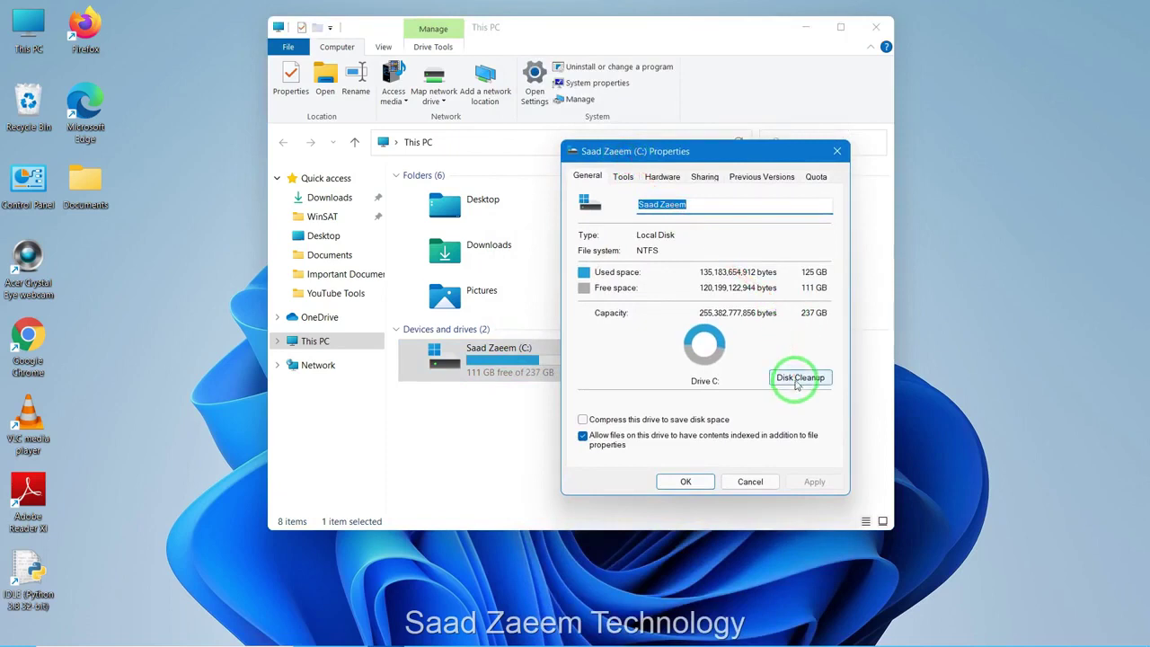
# - Run Disk Cleanup on C:, deleting the checked 15.7 MB of files, then close Properties
pyautogui.click(799, 377)
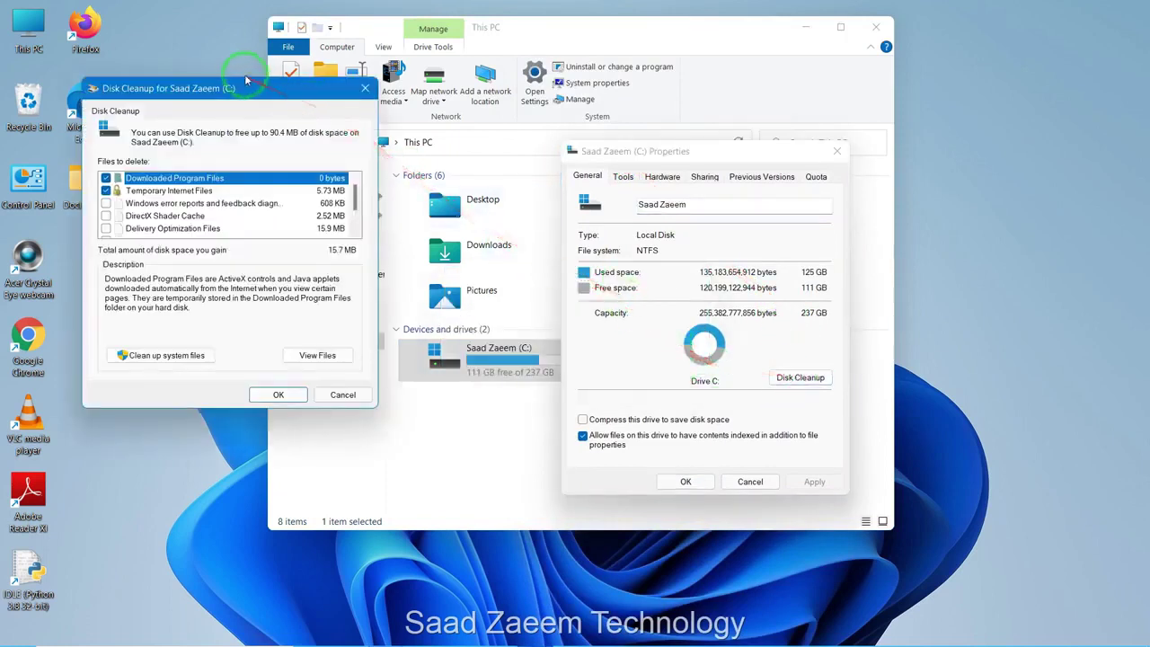
pyautogui.moveTo(237, 84); pyautogui.dragTo(489, 123)
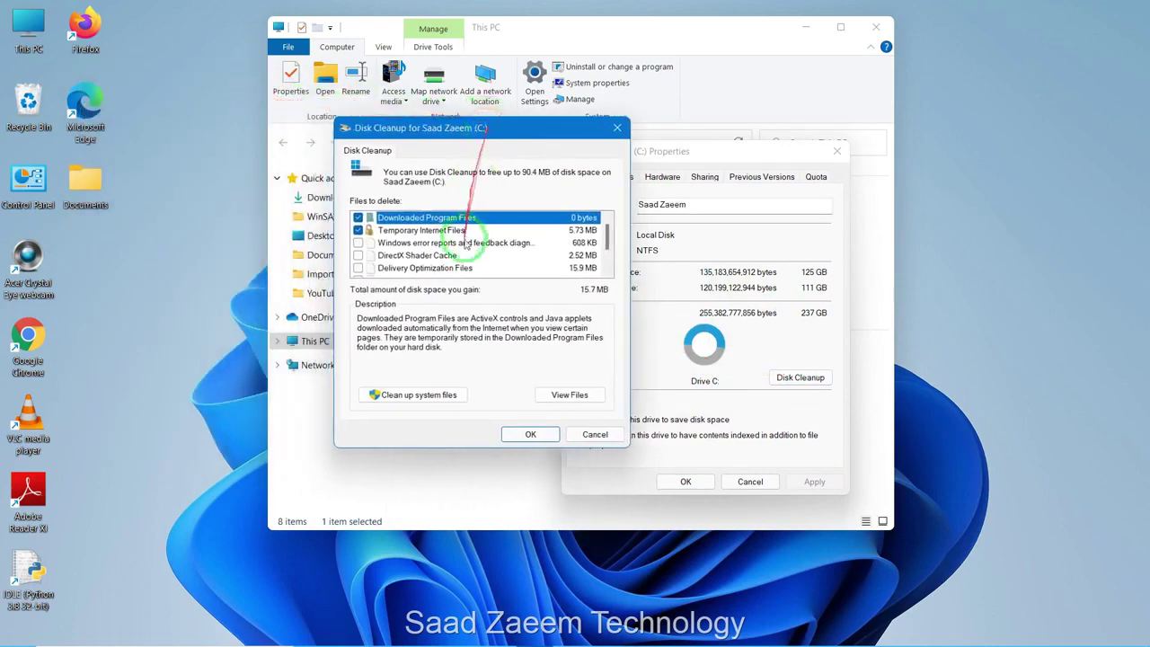
pyautogui.scroll(-2, 464, 254)
pyautogui.scroll(3, 464, 254)
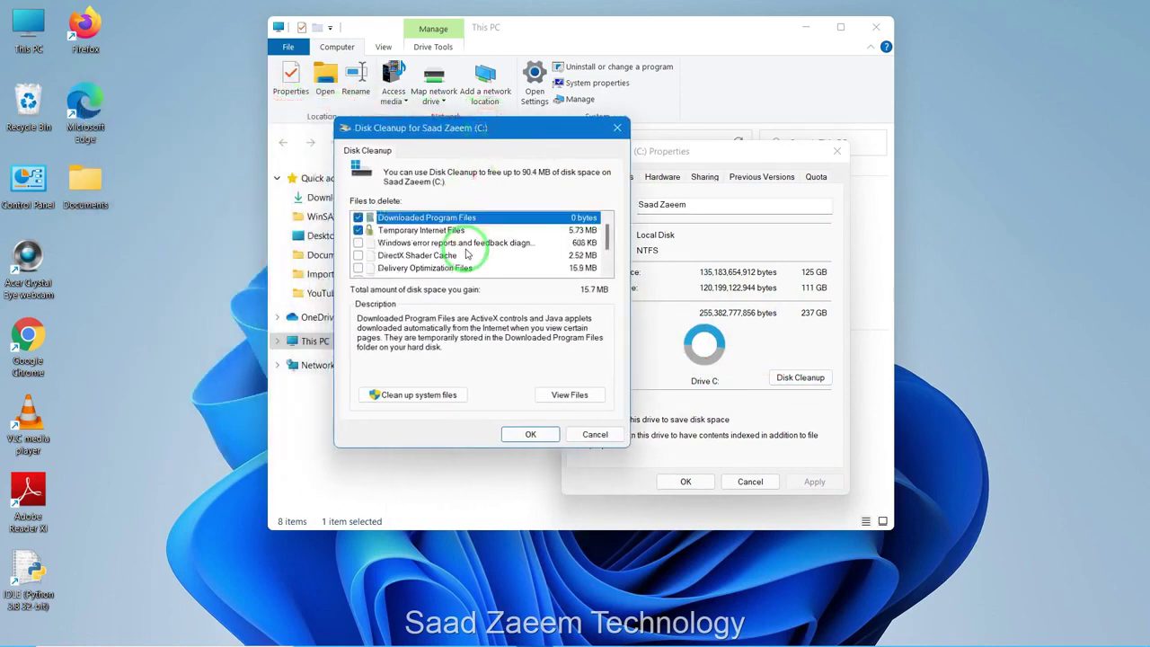
pyautogui.click(528, 434)
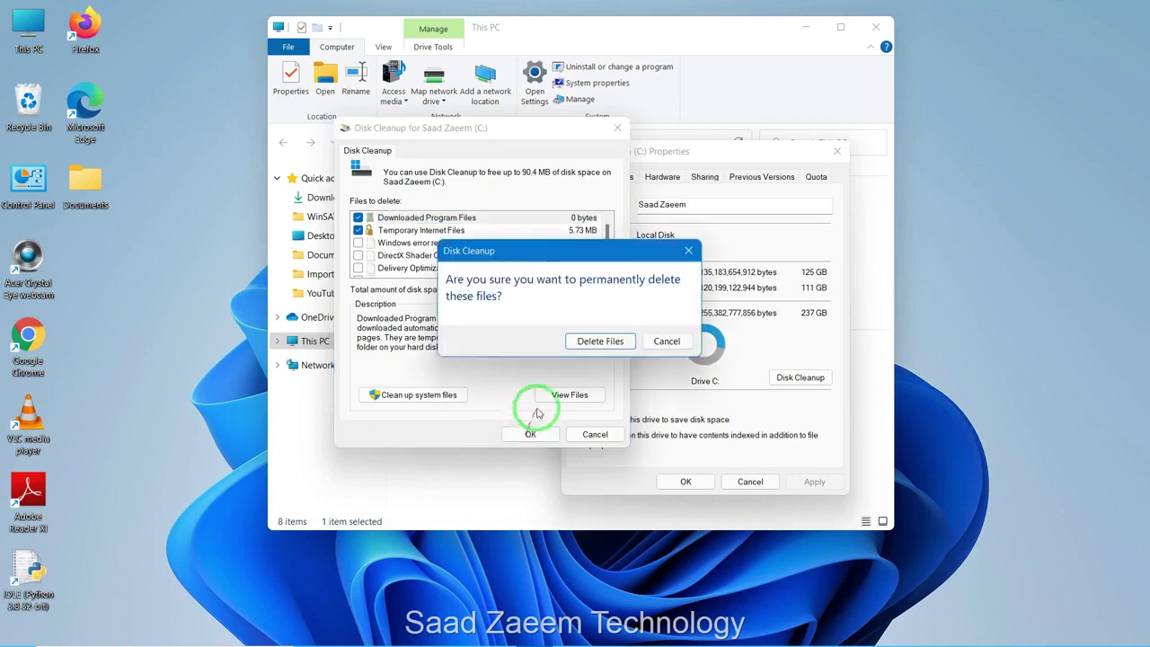
pyautogui.click(599, 341)
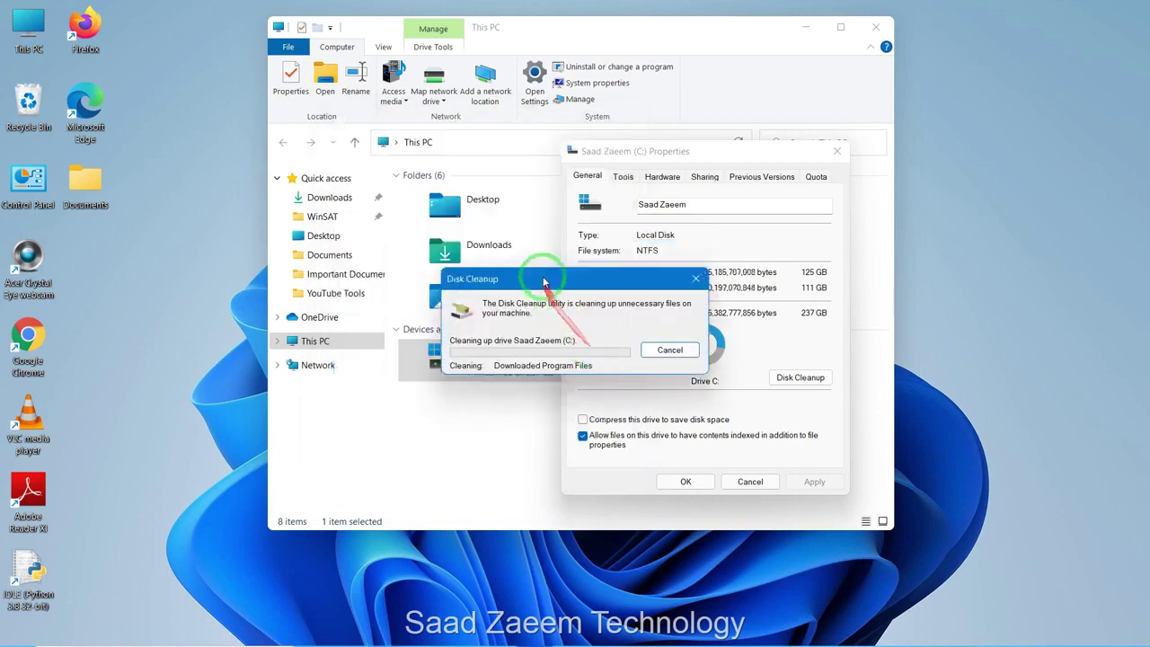
pyautogui.moveTo(522, 280); pyautogui.dragTo(355, 164)
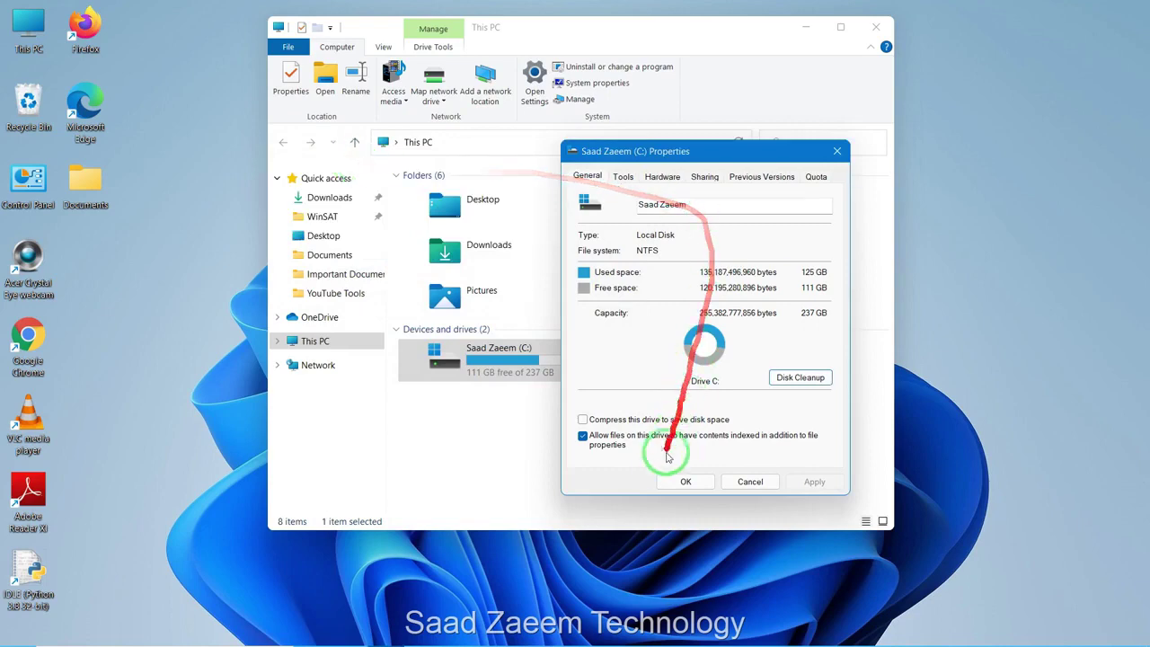
pyautogui.click(684, 480)
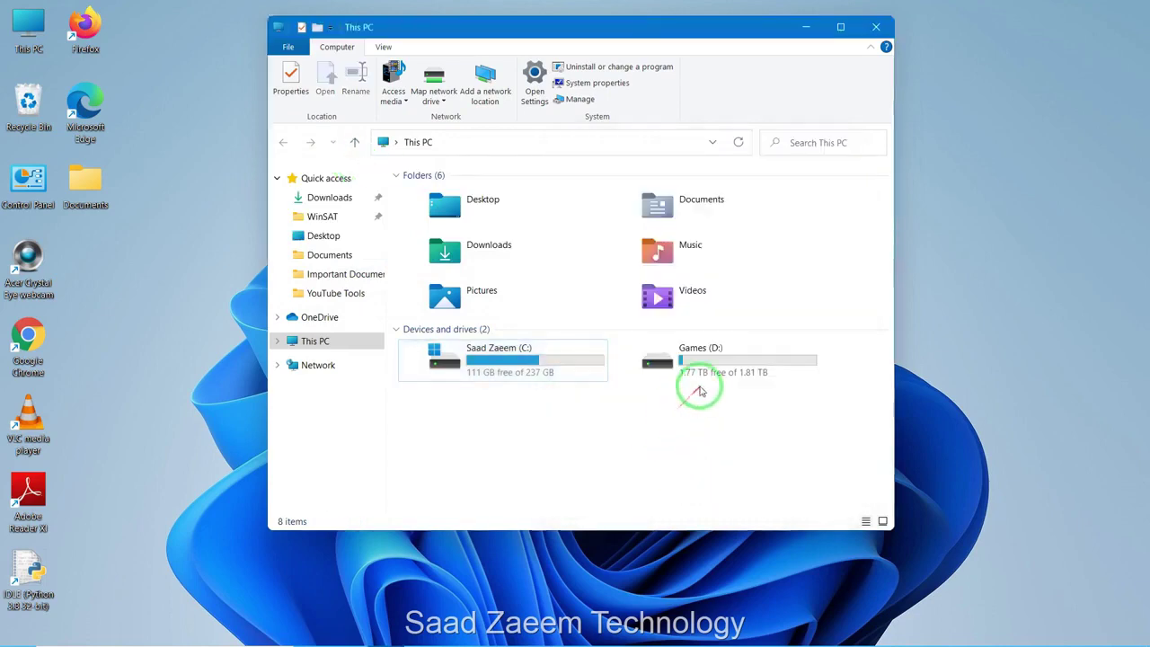
# - Close the This PC window with Alt+F4
pyautogui.hotkey('alt', 'F4')
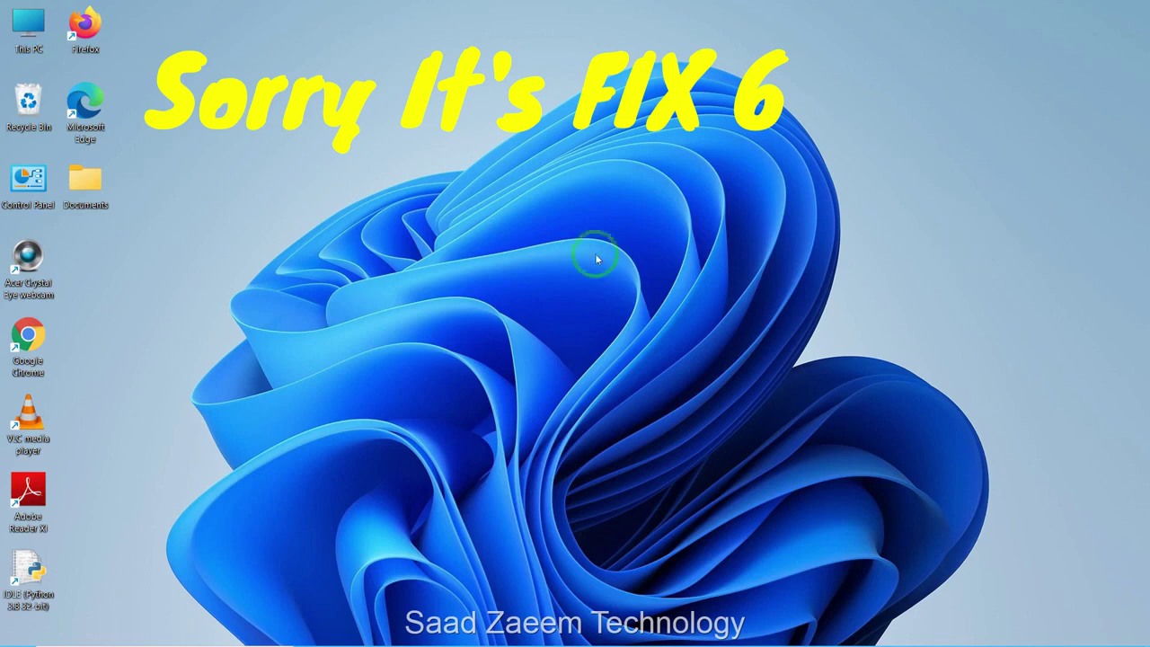
# - Open Control Panel from the desktop and shift its window slightly right
pyautogui.doubleClick(14, 182)
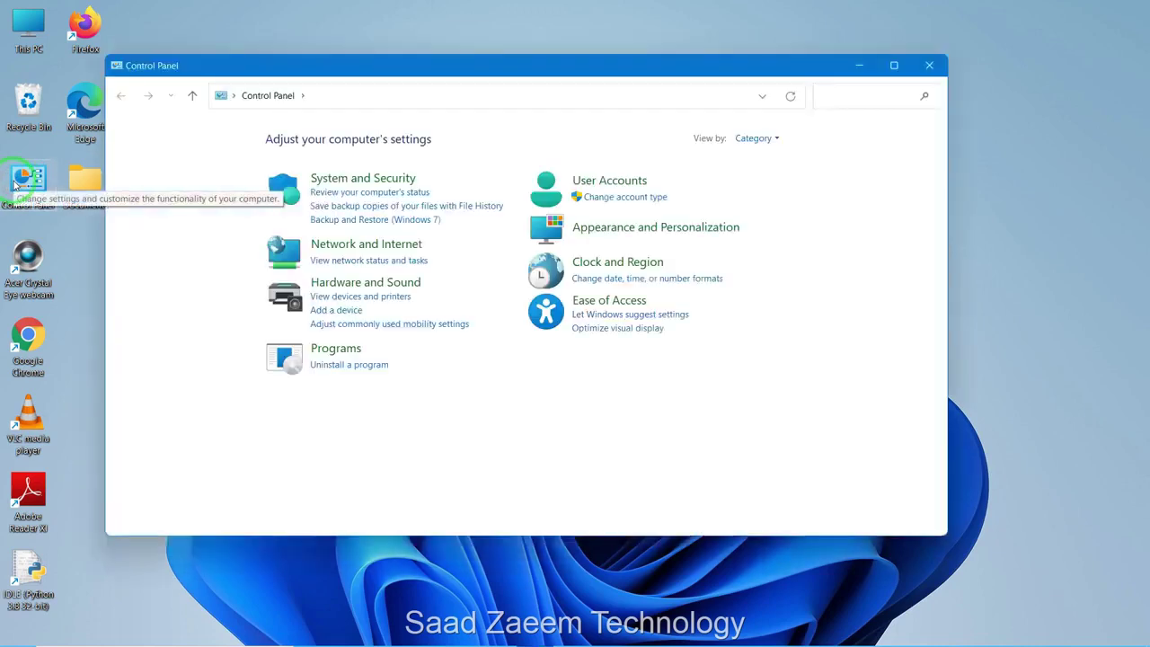
pyautogui.click(272, 69)
pyautogui.moveTo(276, 72); pyautogui.dragTo(320, 62)
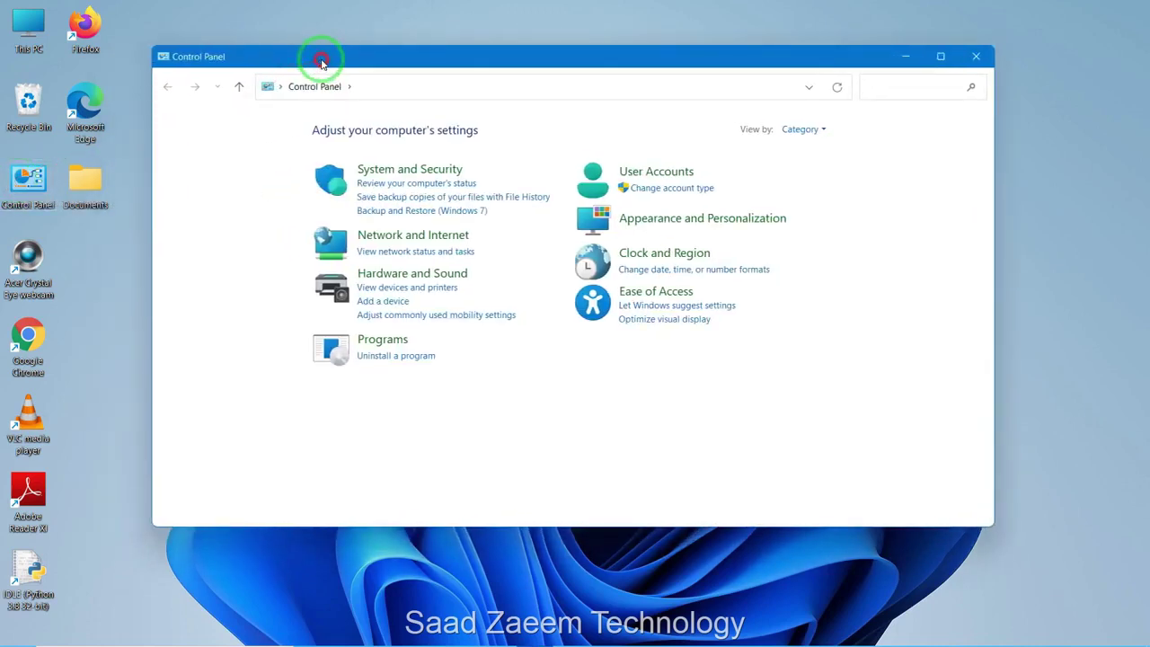
# - Open Uninstall a program and select Adobe Reader XI in the list
pyautogui.click(390, 358)
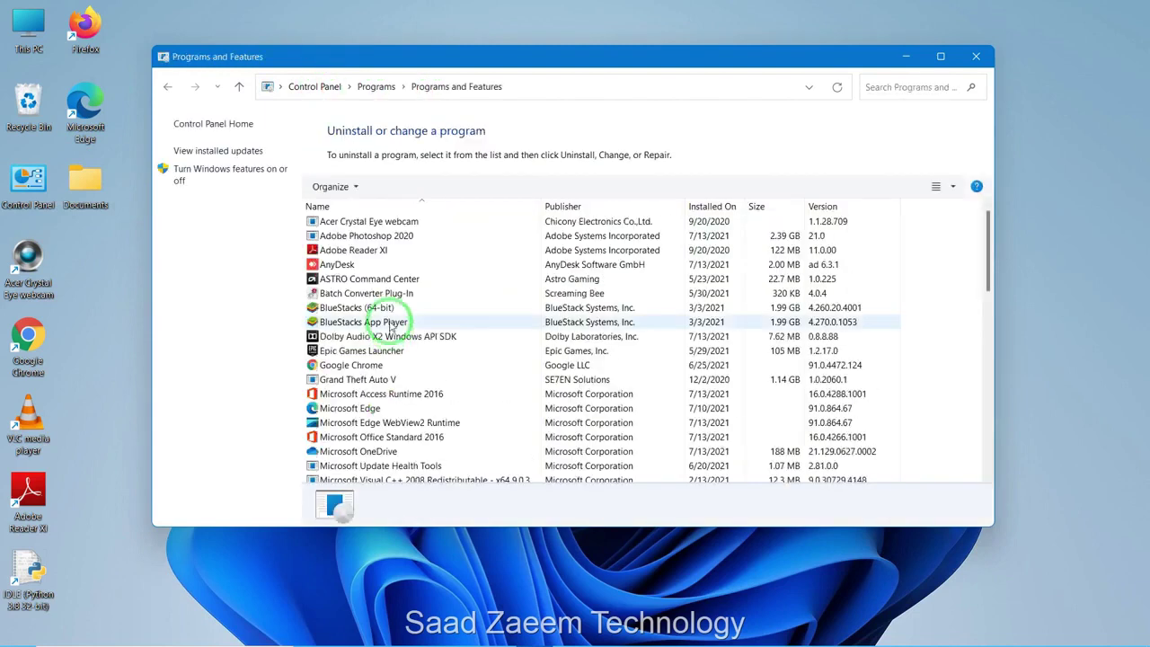
pyautogui.scroll(-7, 391, 312)
pyautogui.scroll(-4, 391, 312)
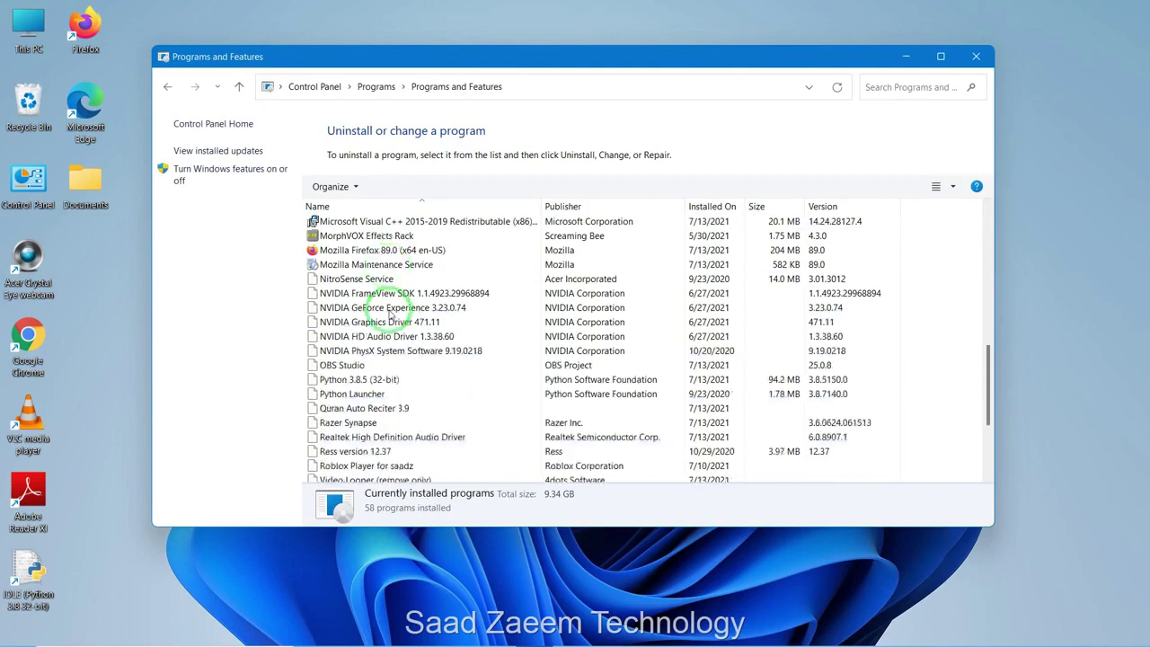
pyautogui.scroll(10, 391, 312)
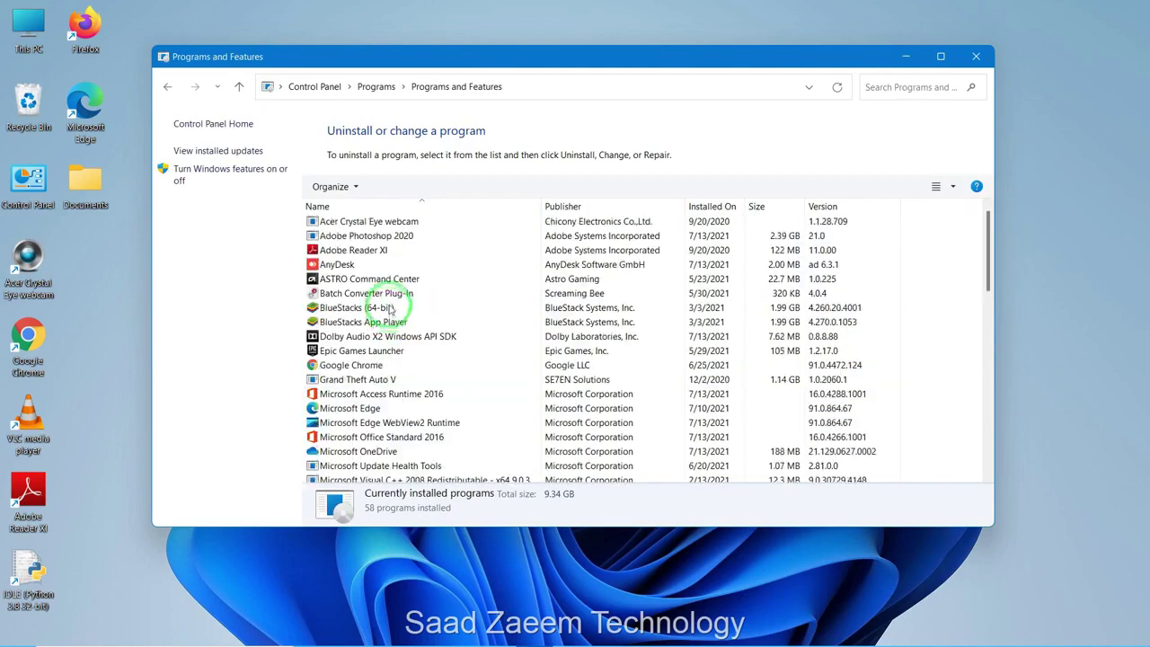
pyautogui.click(380, 250)
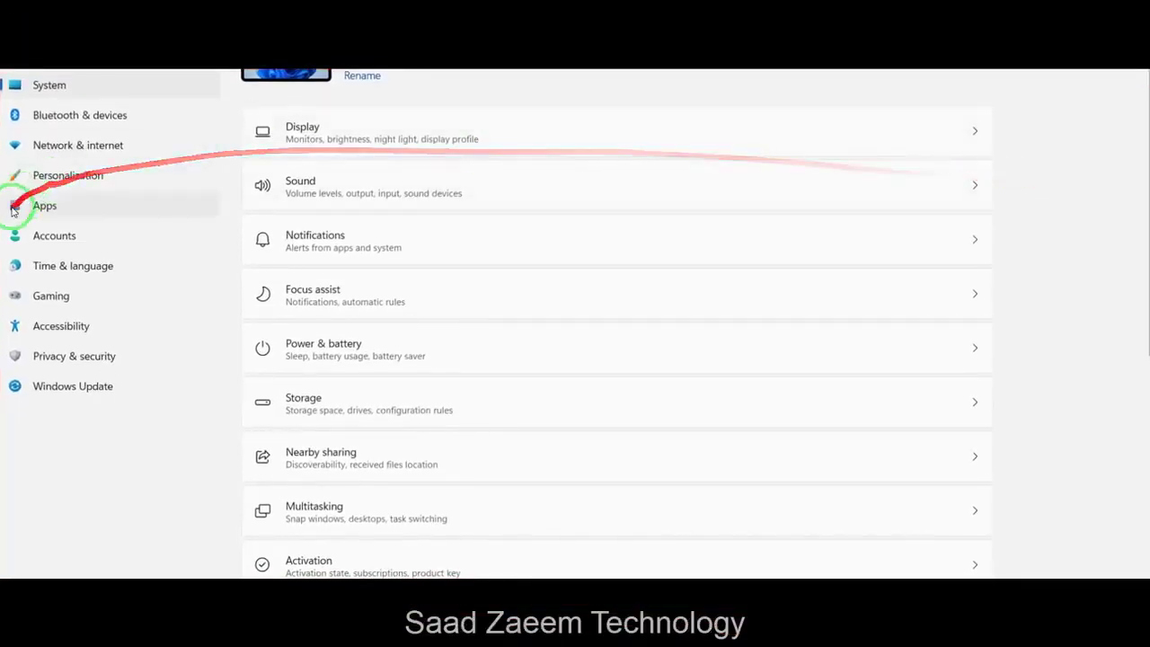
# - Uninstall ASTRO Command Center from the Apps & features list
pyautogui.click(68, 217)
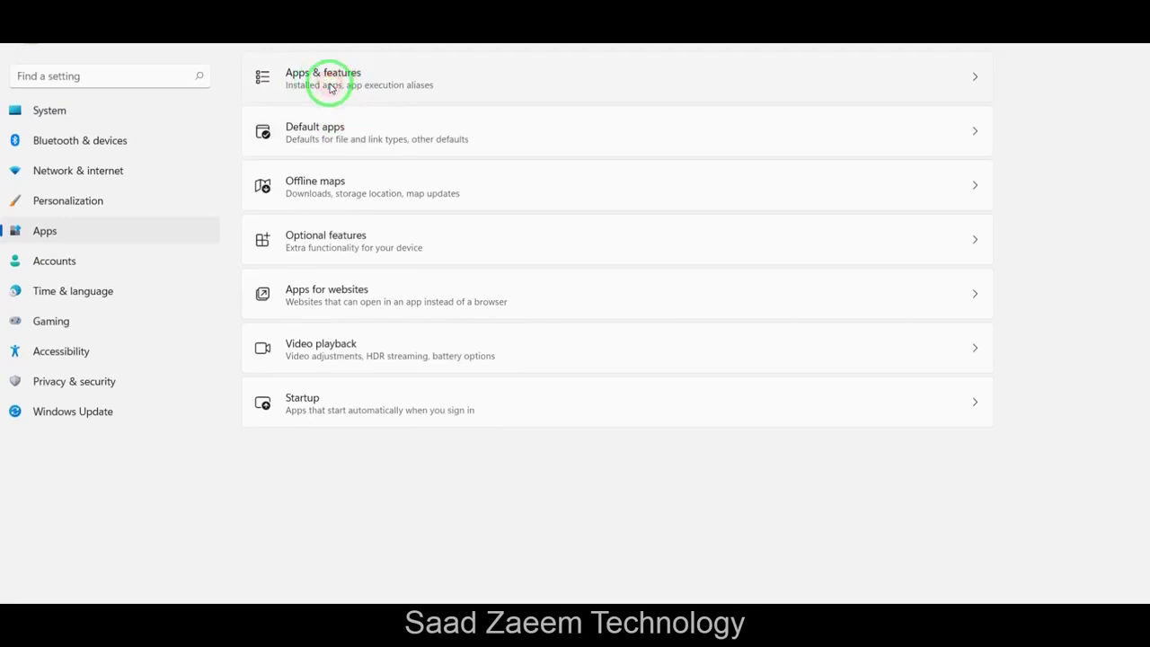
pyautogui.click(329, 82)
pyautogui.scroll(-5, 737, 521)
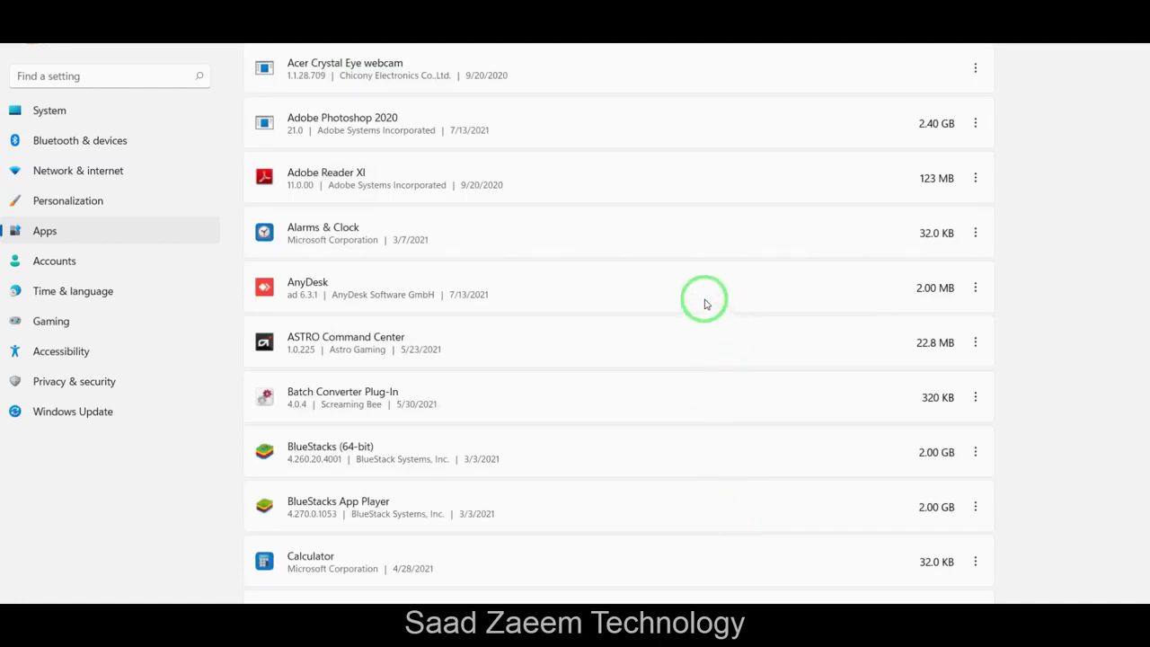
pyautogui.scroll(-1, 705, 304)
pyautogui.scroll(-1, 705, 303)
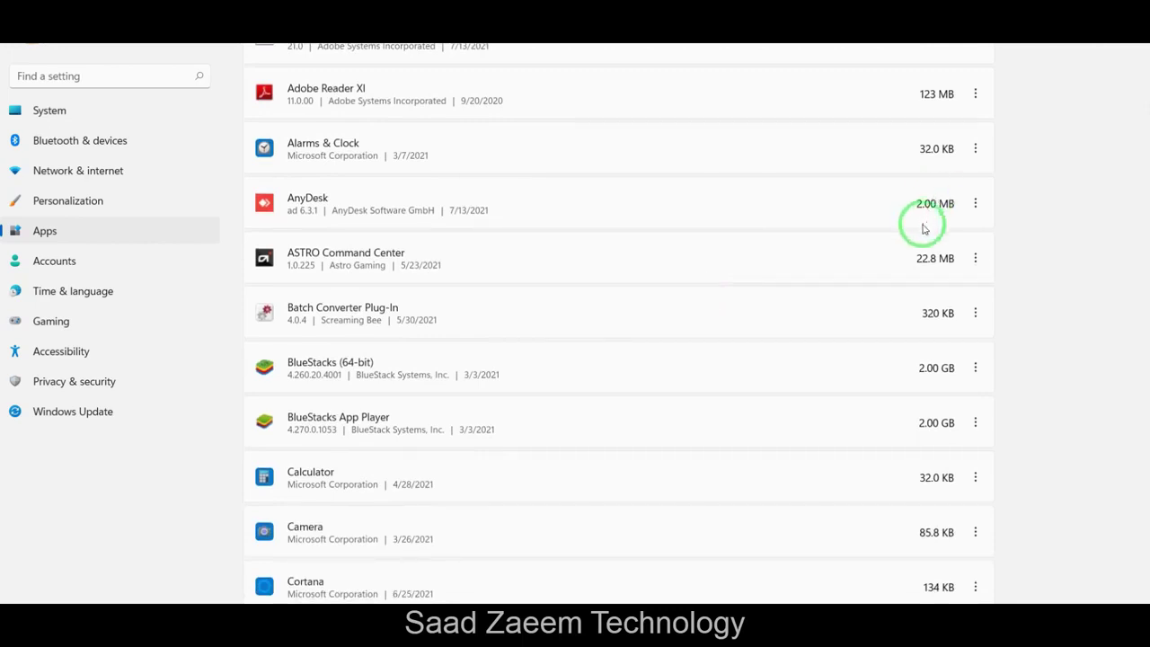
pyautogui.click(974, 261)
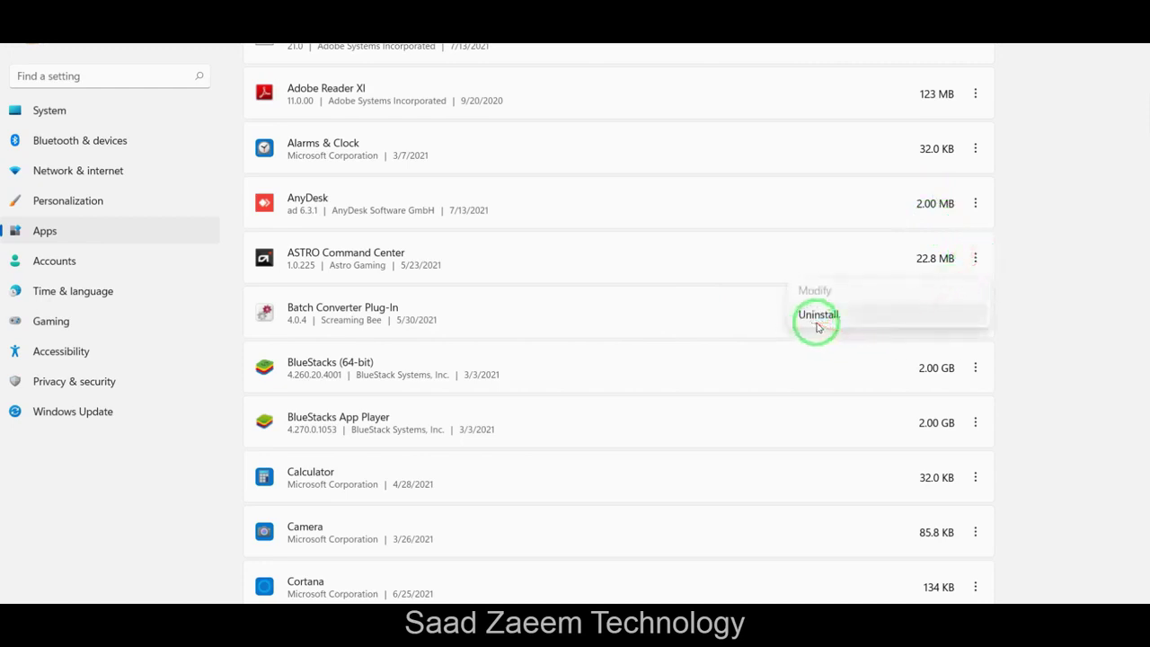
pyautogui.click(739, 267)
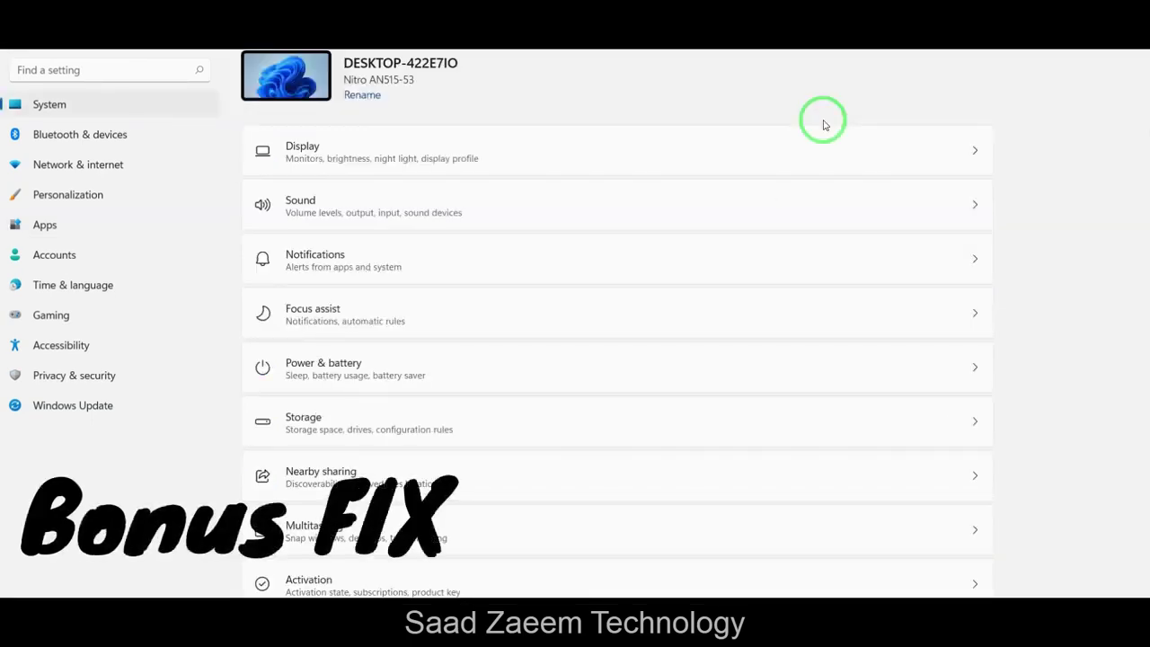
# - Switch Game Mode to On under Gaming settings
pyautogui.click(30, 316)
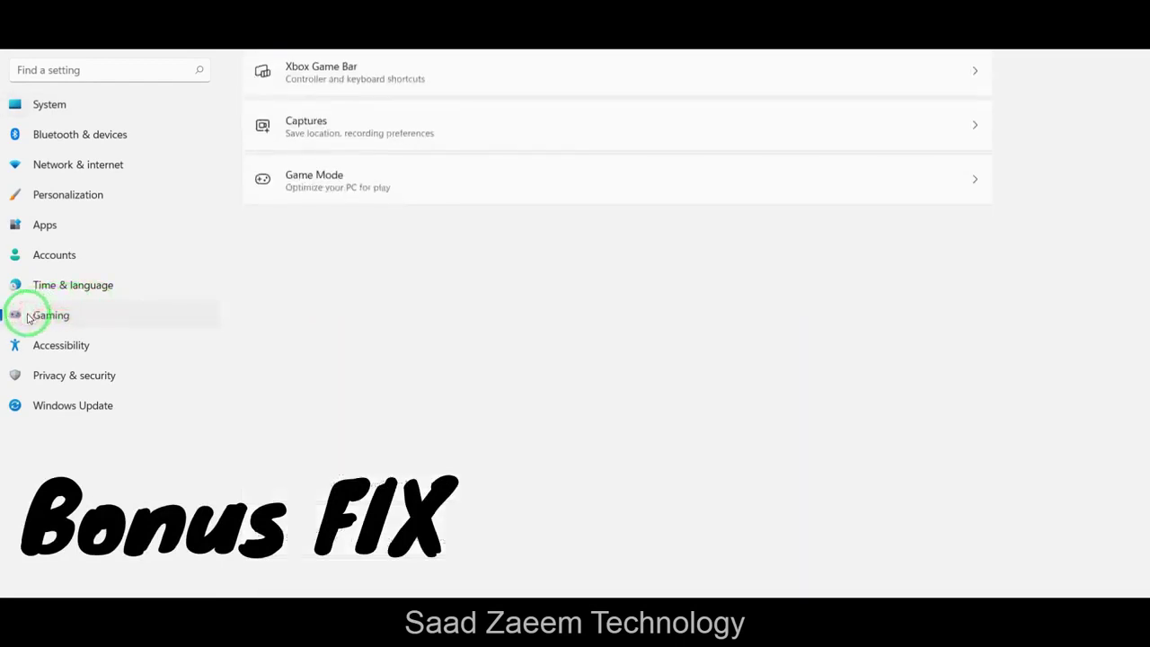
pyautogui.click(316, 182)
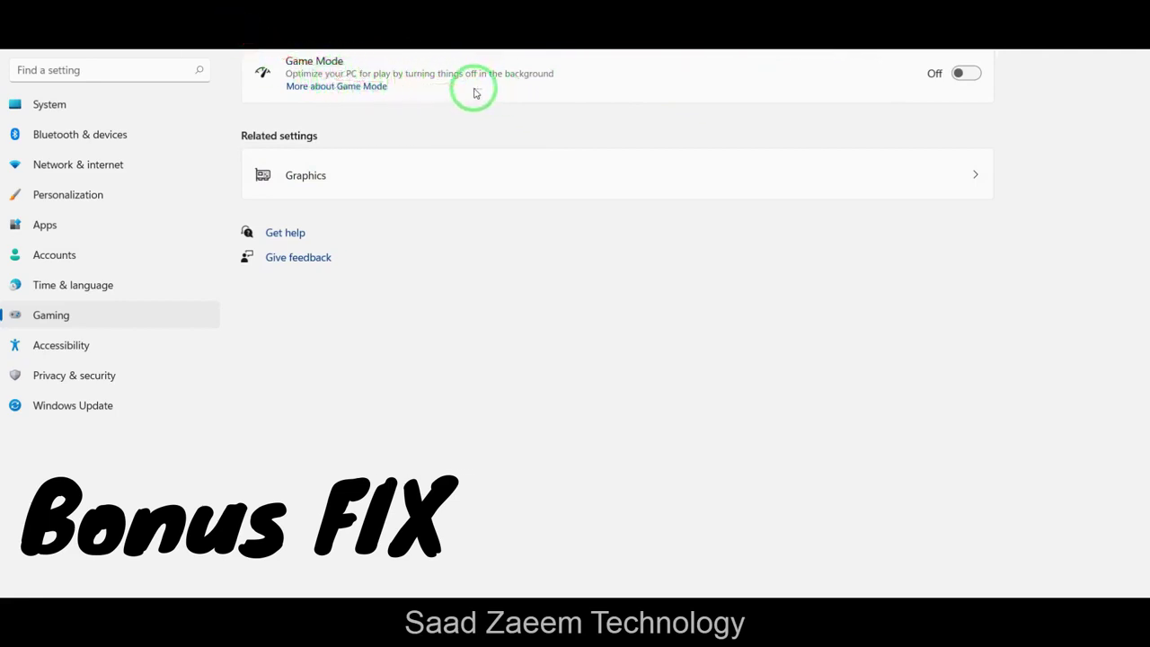
pyautogui.click(952, 76)
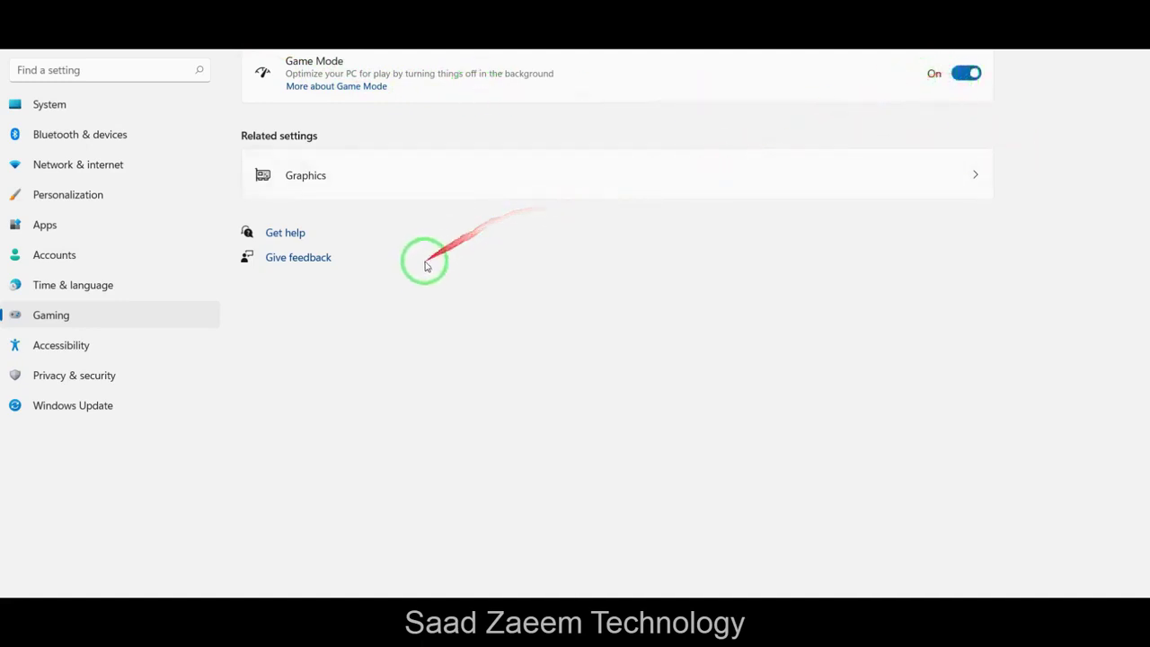